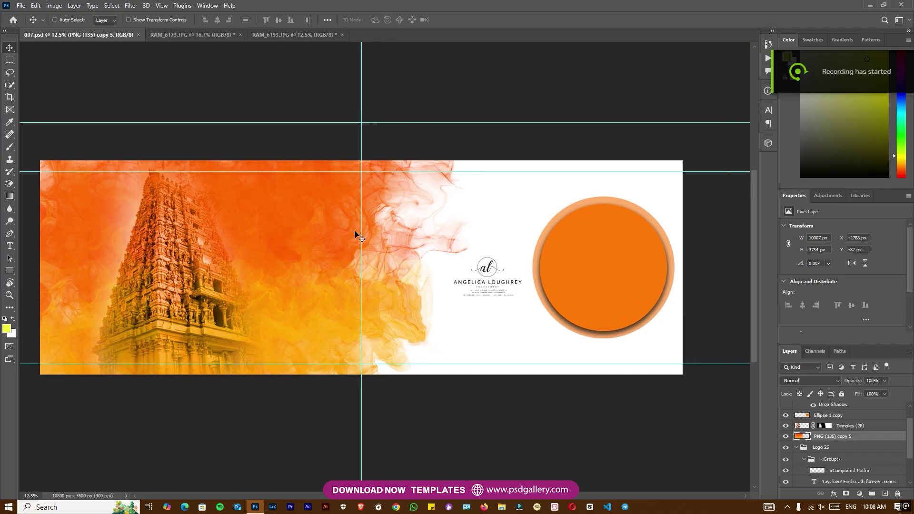
# - Clear all guides from the 007.psd album spread
pyautogui.moveTo(227, 238); pyautogui.dragTo(314, 241)
pyautogui.hotkey('ctrl', '+')
pyautogui.hotkey('ctrl', '-')
pyautogui.click(162, 5)
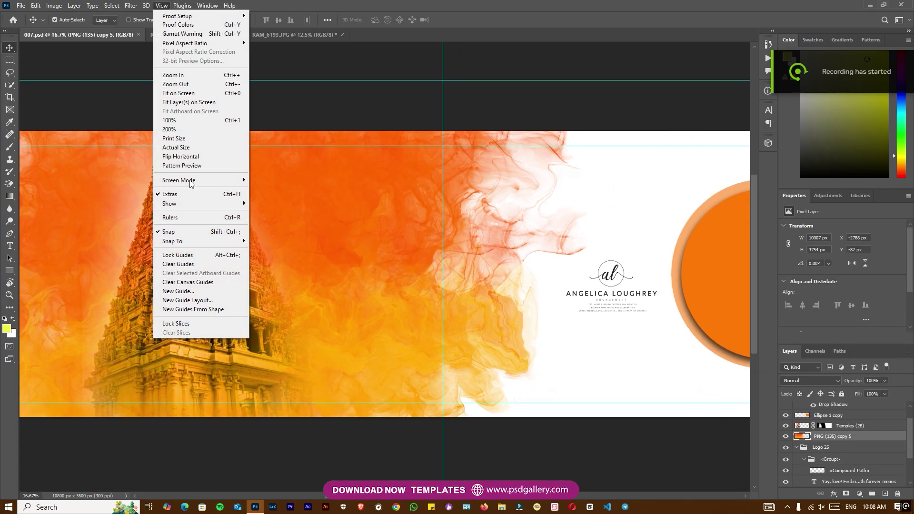
pyautogui.click(188, 267)
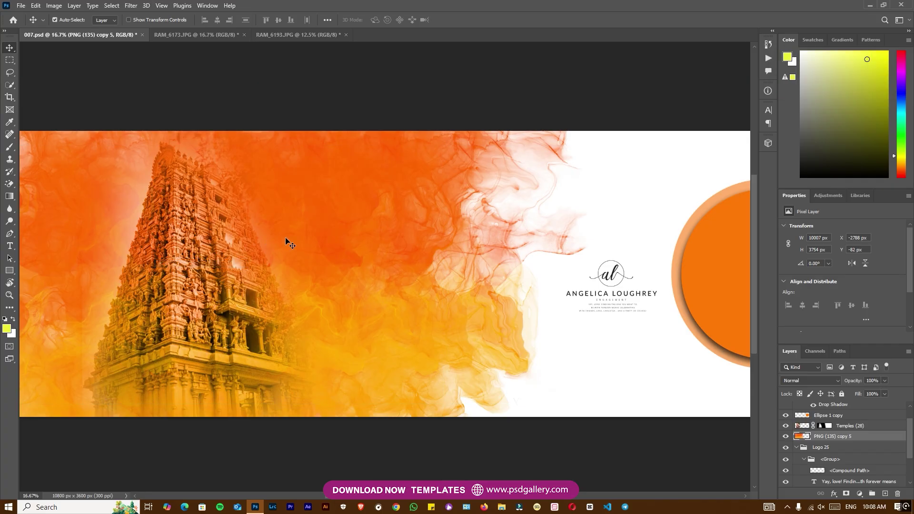
pyautogui.moveTo(280, 240); pyautogui.dragTo(327, 224)
# - Crop RAM_6173.JPG closely around the bride to about 2673 × 5652 px, keeping her whole head and the lower edge of the photo
pyautogui.click(195, 39)
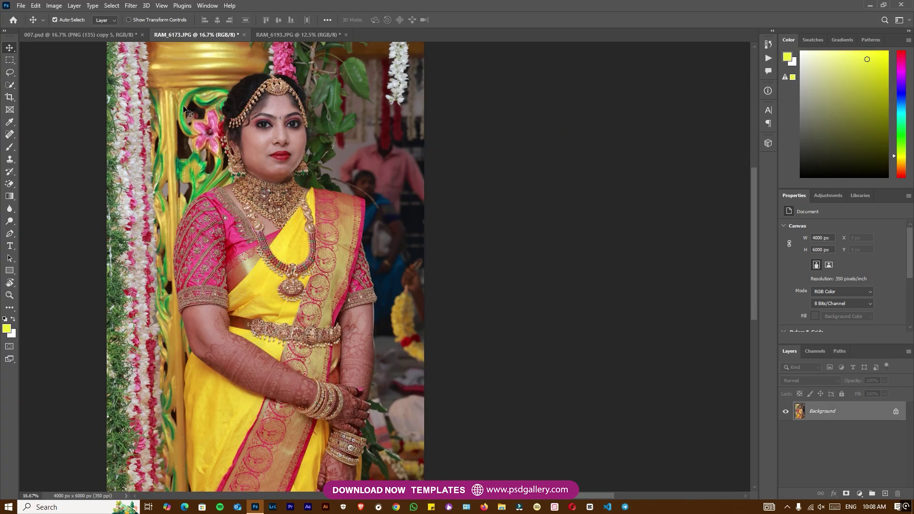
pyautogui.press('c')
pyautogui.hotkey('ctrl', '-')
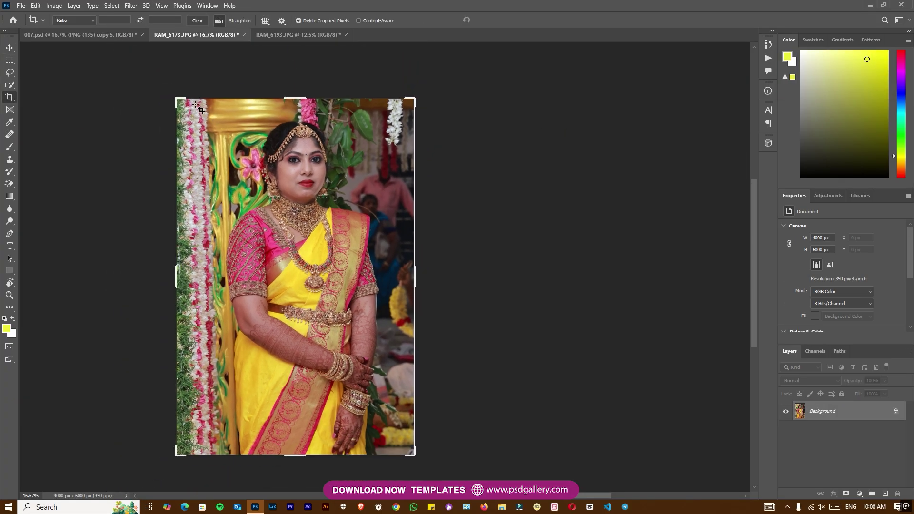
pyautogui.moveTo(222, 130); pyautogui.dragTo(383, 457)
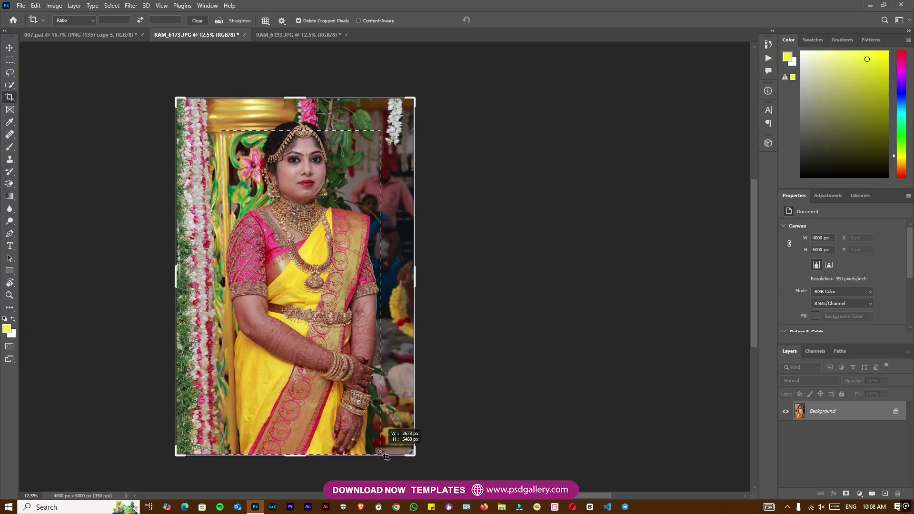
pyautogui.moveTo(396, 103); pyautogui.dragTo(395, 94)
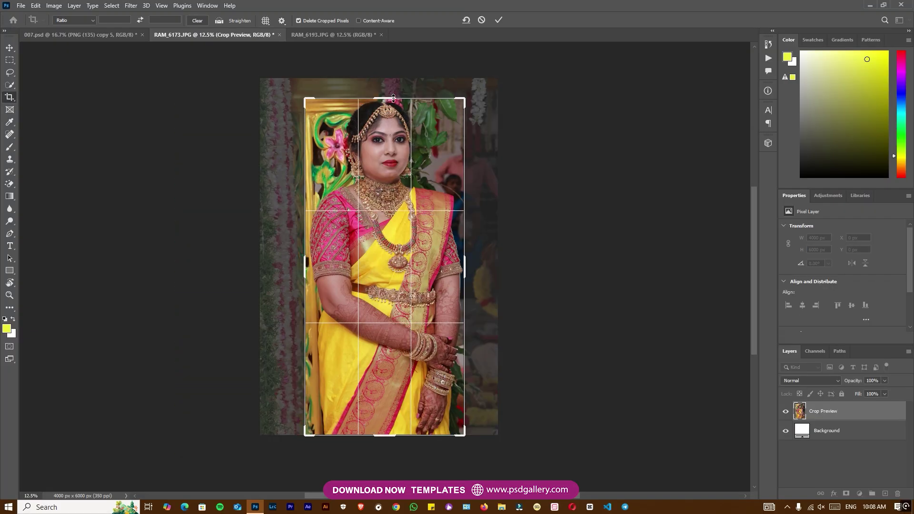
pyautogui.press('Return')
# - Select the bride's body, saree and arms in RAM_6173.JPG with the Quick Selection tool
pyautogui.hotkey('ctrl', '+')
pyautogui.hotkey('ctrl', '+')
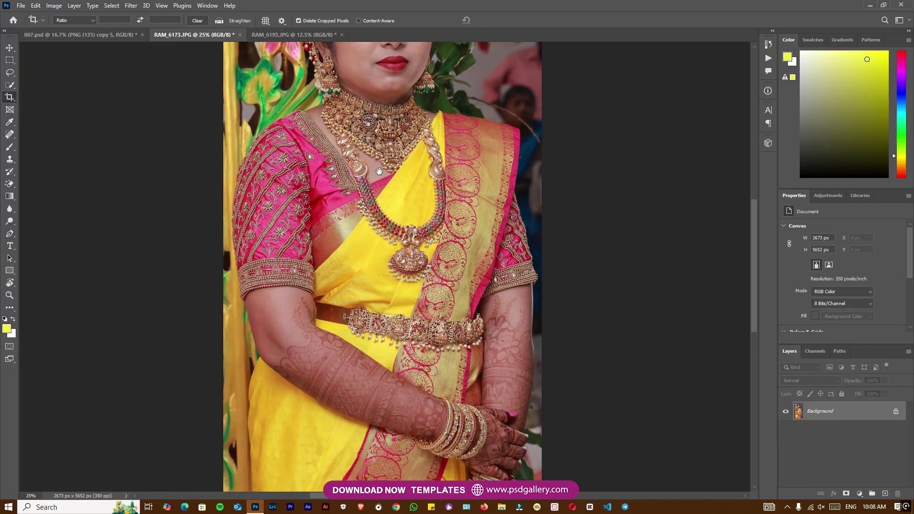
pyautogui.moveTo(425, 134); pyautogui.dragTo(352, 216)
pyautogui.hotkey('ctrl', '-')
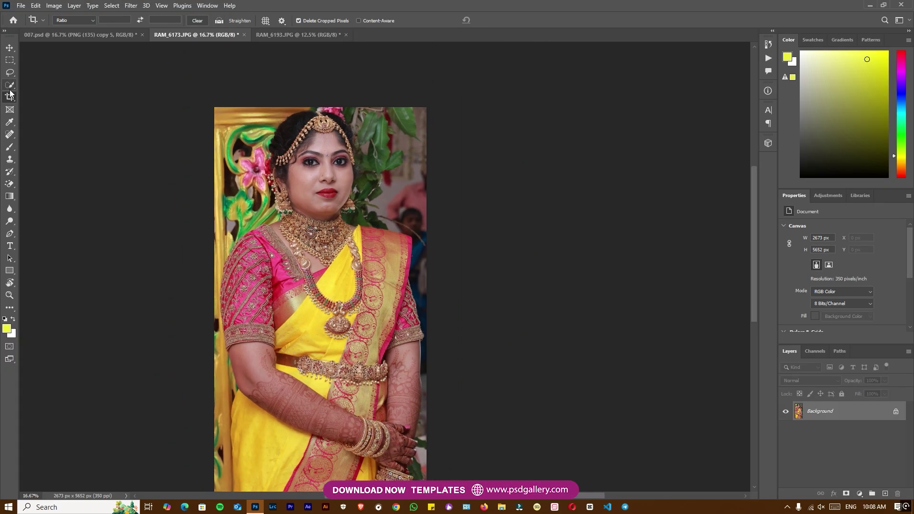
pyautogui.click(10, 85)
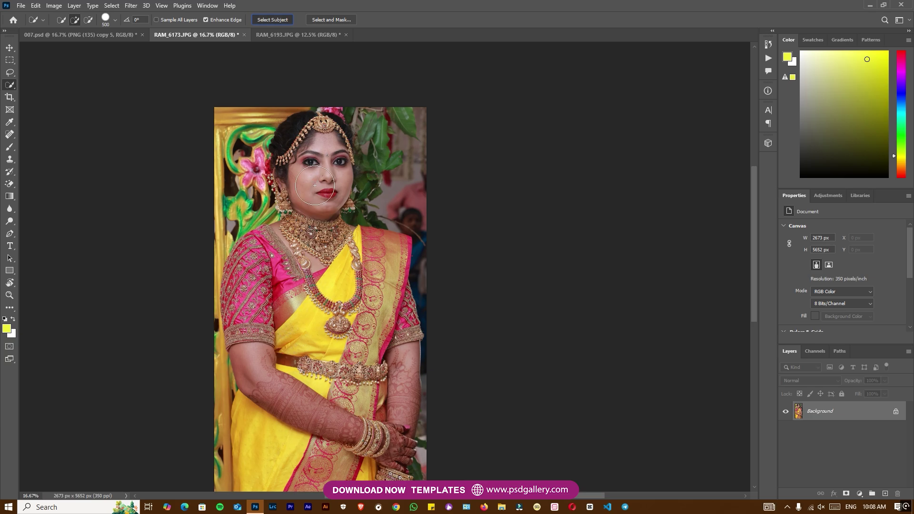
pyautogui.hotkey('ctrl', '+')
pyautogui.moveTo(317, 363); pyautogui.dragTo(312, 177)
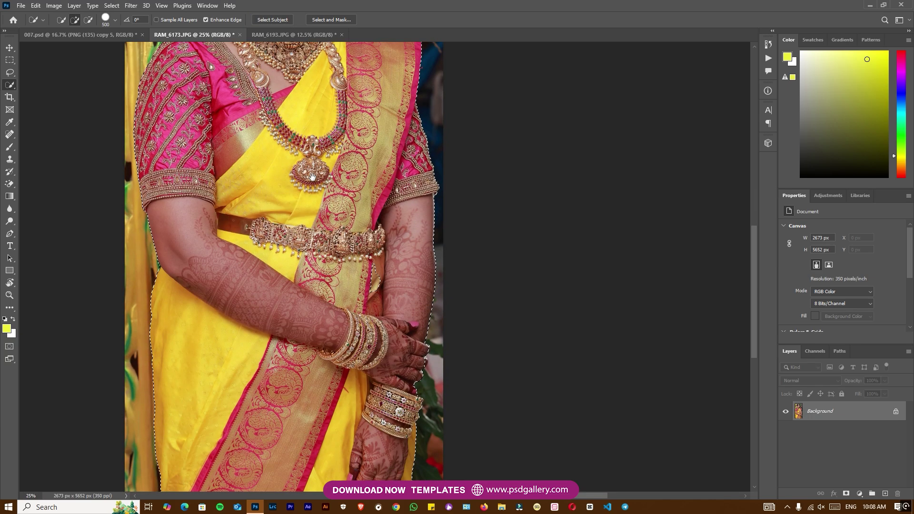
pyautogui.scroll(-3, 312, 177)
pyautogui.scroll(5, 308, 165)
pyautogui.scroll(3, 308, 165)
pyautogui.hotkey('ctrl', '+')
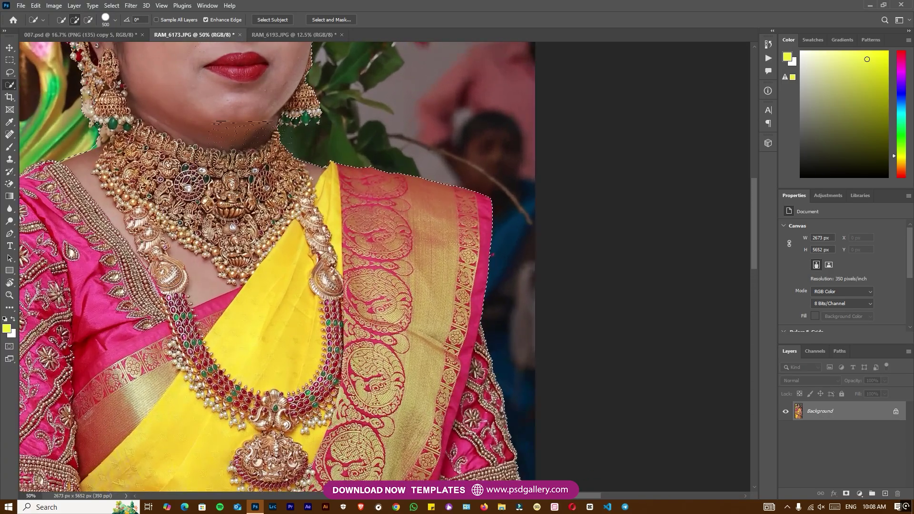
# - Refine the selection around the bride's earrings and head using a smaller 60 px Quick Selection brush
pyautogui.scroll(4, 322, 293)
pyautogui.hotkey('ctrl', '+')
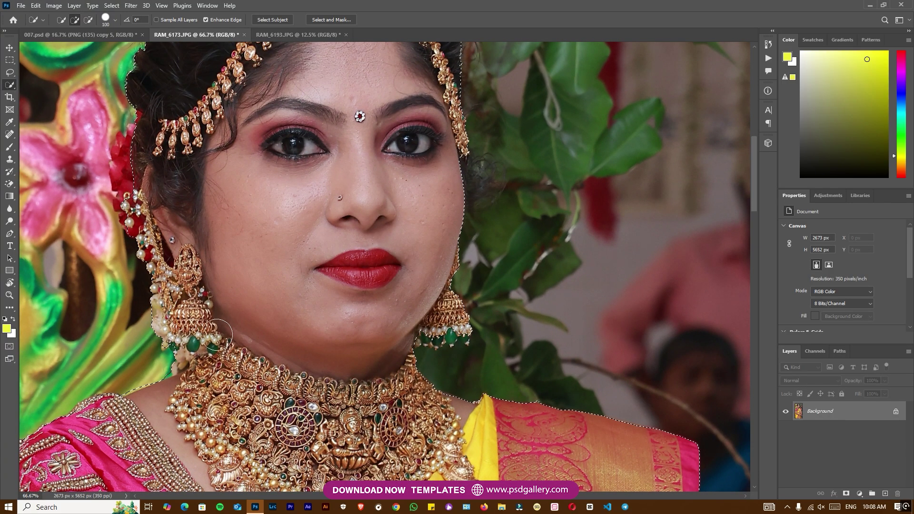
pyautogui.press('[')
pyautogui.press('[')
pyautogui.press('[')
pyautogui.press('[')
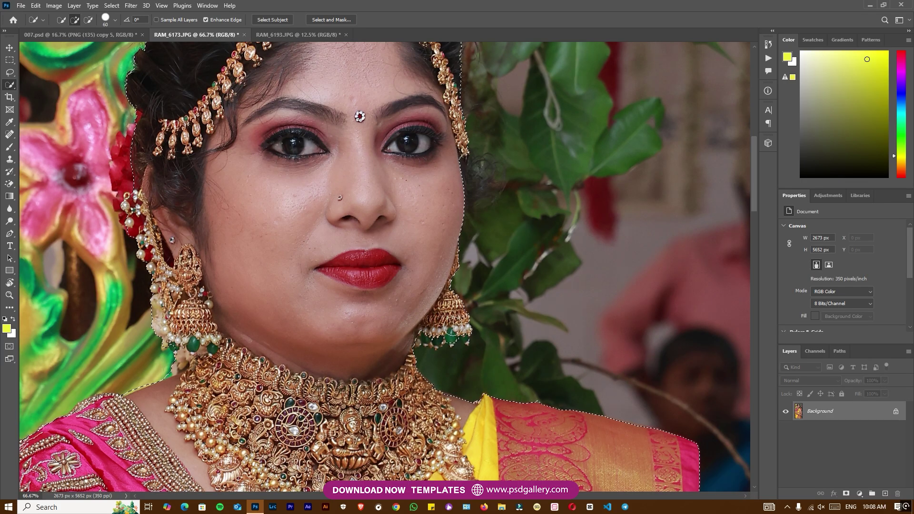
pyautogui.moveTo(366, 175); pyautogui.dragTo(389, 279)
pyautogui.hotkey('ctrl', '-')
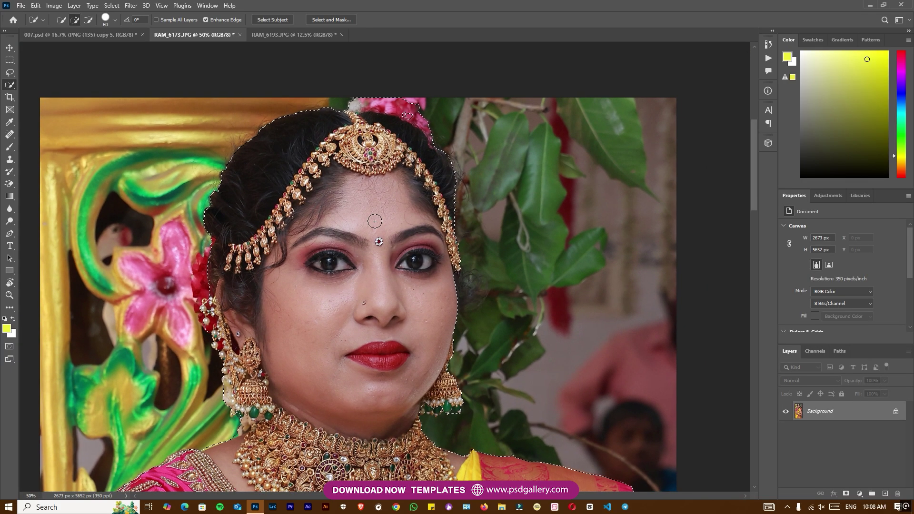
# - Copy the selected bride to a new layer, move her into 007.psd and put that layer above all others
pyautogui.hotkey('ctrl', 'j')
pyautogui.press('v')
pyautogui.moveTo(359, 177); pyautogui.dragTo(356, 256)
pyautogui.moveTo(363, 224); pyautogui.dragTo(318, 244)
pyautogui.moveTo(805, 457); pyautogui.dragTo(810, 404)
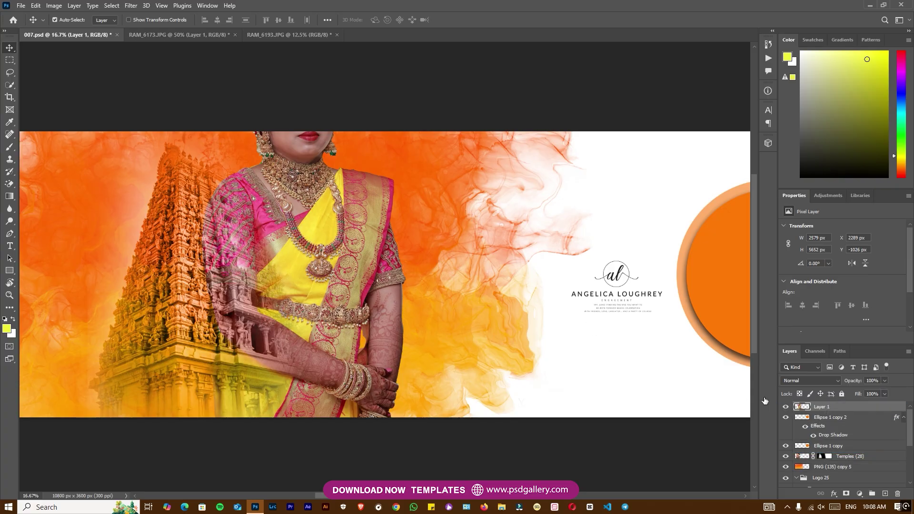
# - Scale the bride cutout down to about 1411 × 3091 px and place her in front of the temple's right side
pyautogui.moveTo(386, 77); pyautogui.dragTo(358, 217)
pyautogui.hotkey('ctrl', 't')
pyautogui.moveTo(329, 310); pyautogui.dragTo(331, 270)
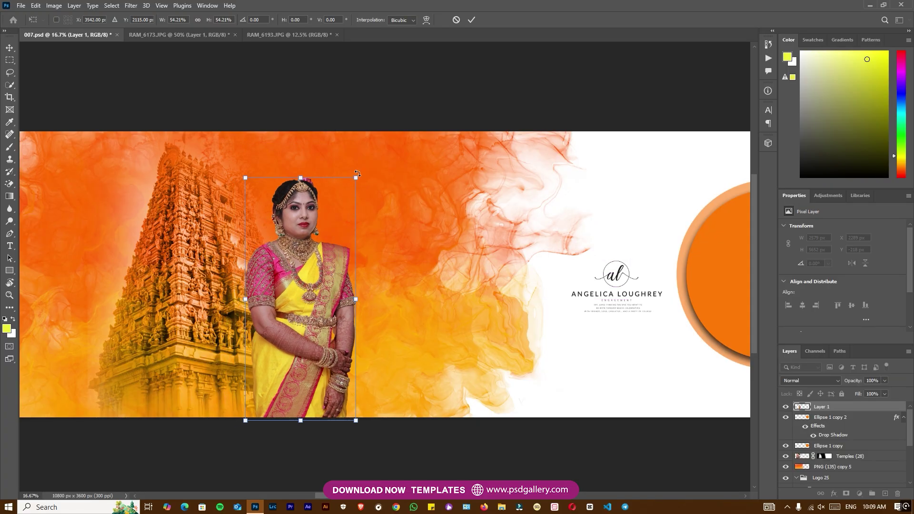
pyautogui.moveTo(355, 178); pyautogui.dragTo(316, 209)
pyautogui.press('Return')
pyautogui.press('Return')
pyautogui.hotkey('ctrl', '+')
pyautogui.moveTo(317, 252); pyautogui.dragTo(324, 280)
pyautogui.hotkey('ctrl', '-')
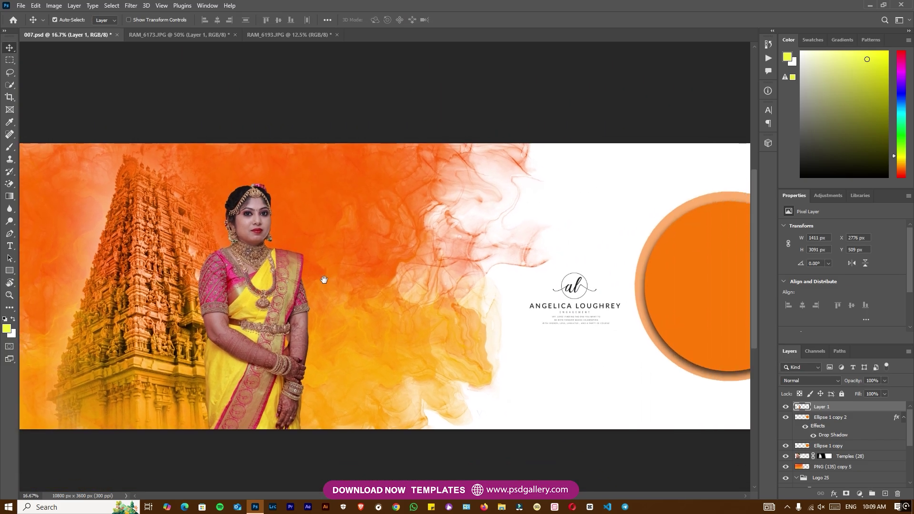
# - Reduce the saturation of the orange smoke layer PNG (135) copy 5 to -28 with Hue/Saturation
pyautogui.rightClick(321, 244)
pyautogui.click(335, 253)
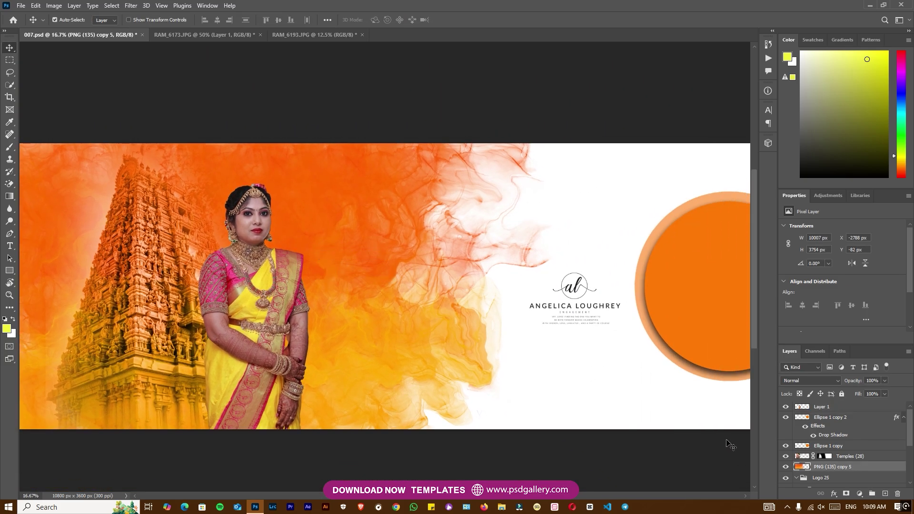
pyautogui.hotkey('ctrl', 'u')
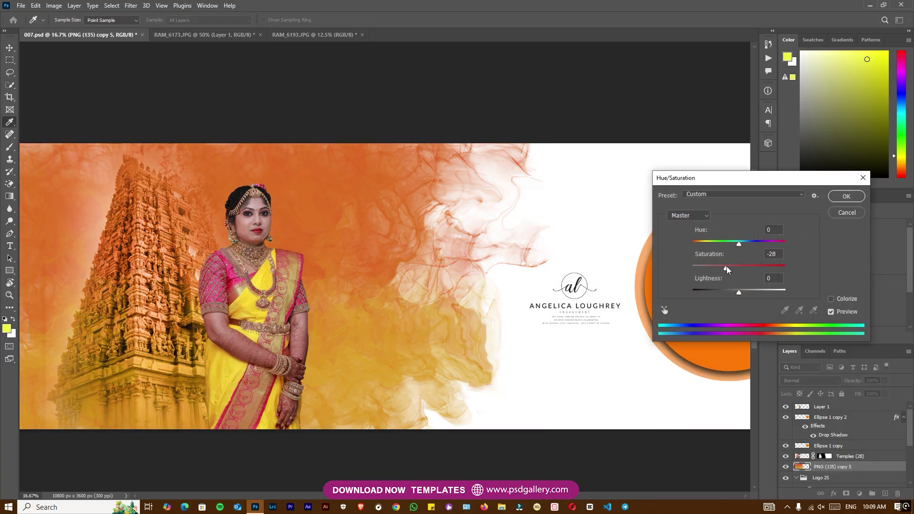
pyautogui.click(842, 196)
# - Brighten the bride layer with Levels by setting the white input level to 225
pyautogui.hotkey('ctrl', '+')
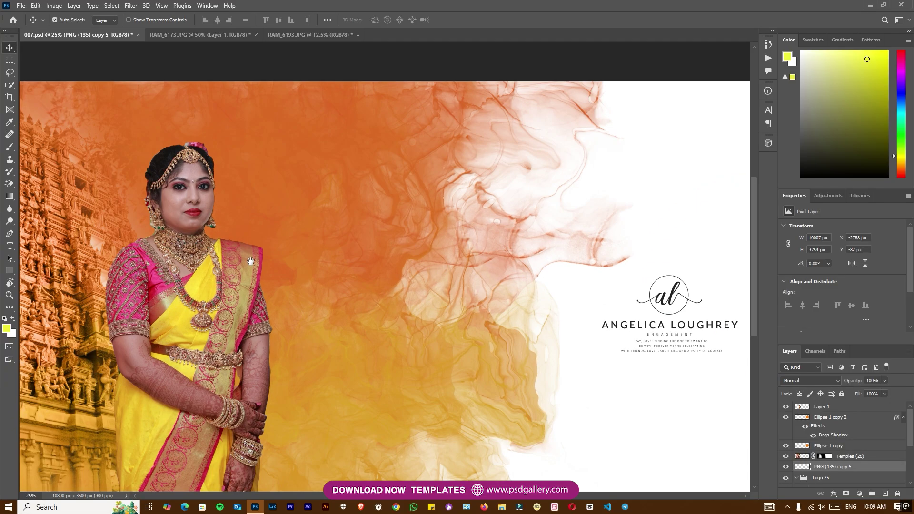
pyautogui.moveTo(250, 262); pyautogui.dragTo(312, 277)
pyautogui.hotkey('ctrl', '-')
pyautogui.rightClick(298, 269)
pyautogui.click(309, 275)
pyautogui.hotkey('ctrl', 'l')
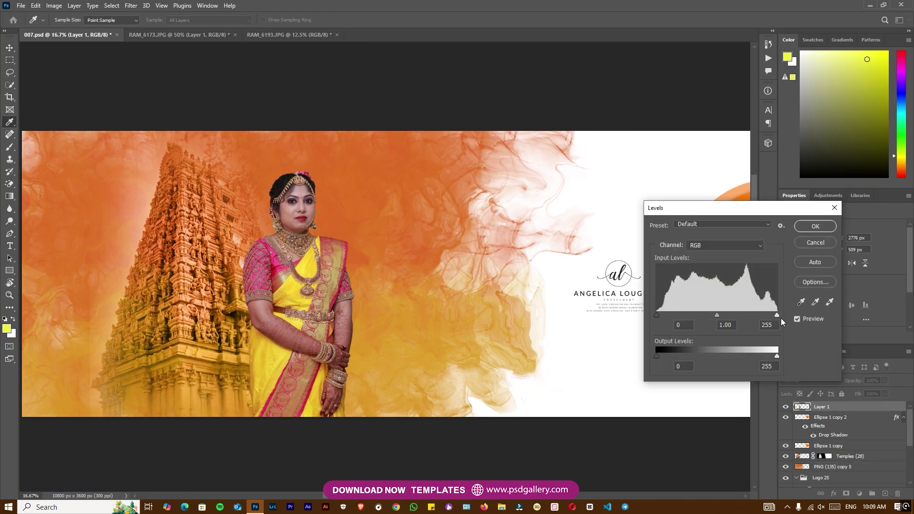
pyautogui.moveTo(778, 315); pyautogui.dragTo(763, 317)
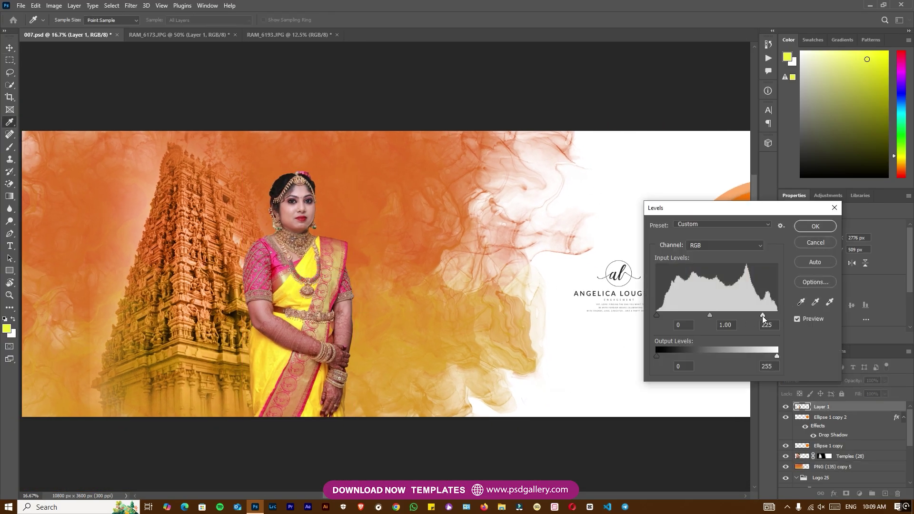
pyautogui.click(827, 230)
# - Start a Pen path on the bride layer along the right edge of her hair, below the pink flower
pyautogui.hotkey('ctrl', '+')
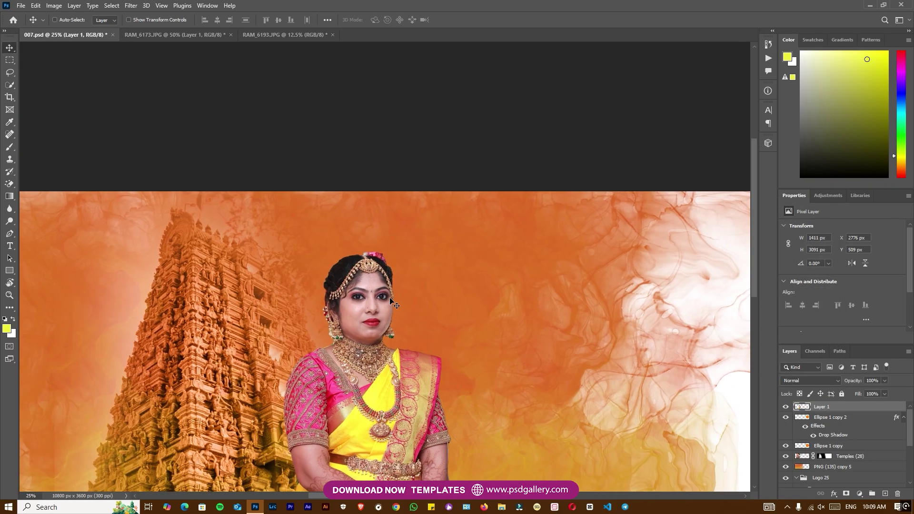
pyautogui.hotkey('ctrl', '+')
pyautogui.hotkey('ctrl', '+')
pyautogui.hotkey('ctrl', '+')
pyautogui.hotkey('ctrl', '+')
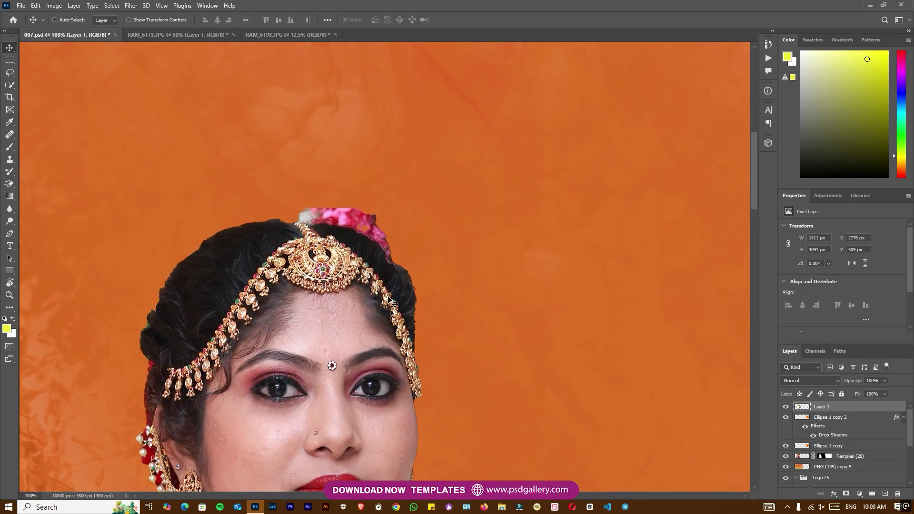
pyautogui.hotkey('ctrl', '+')
pyautogui.hotkey('ctrl', '+')
pyautogui.hotkey('ctrl', '+')
pyautogui.rightClick(365, 277)
pyautogui.click(384, 283)
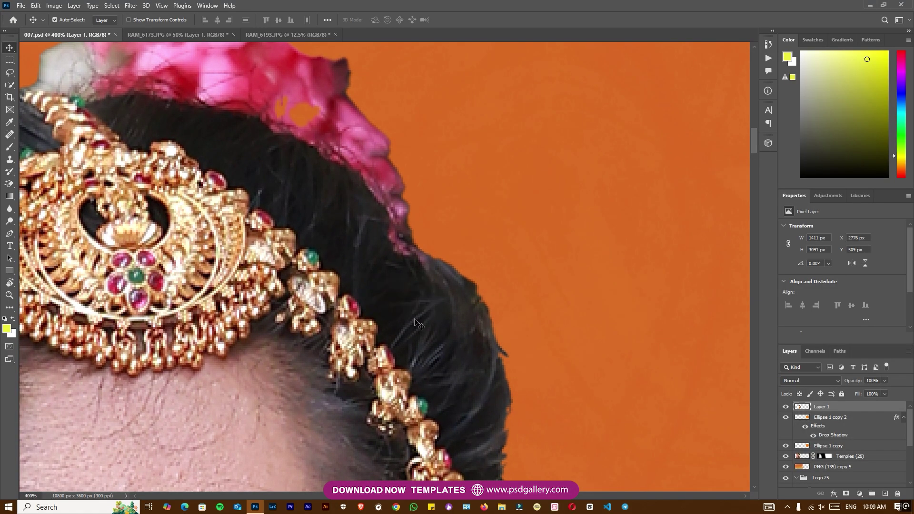
pyautogui.press('p')
pyautogui.scroll(-3, 418, 324)
pyautogui.click(505, 370)
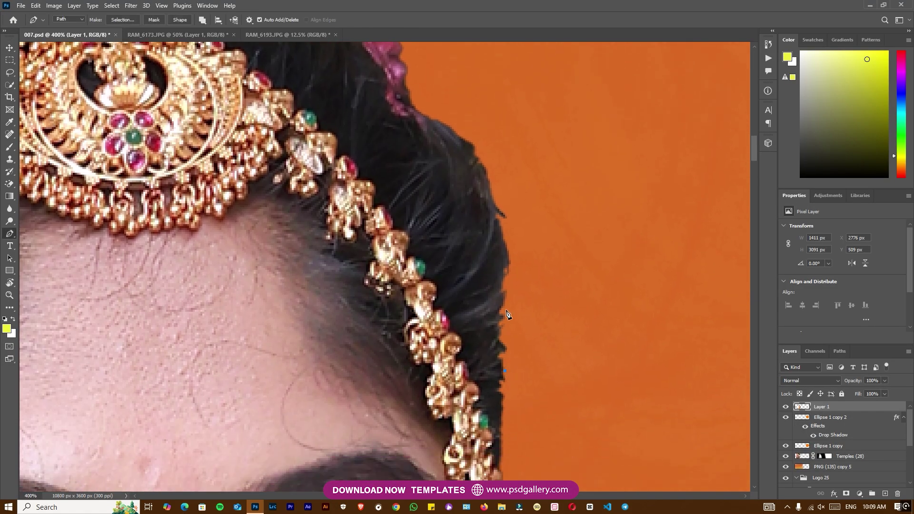
pyautogui.moveTo(493, 212); pyautogui.dragTo(528, 276)
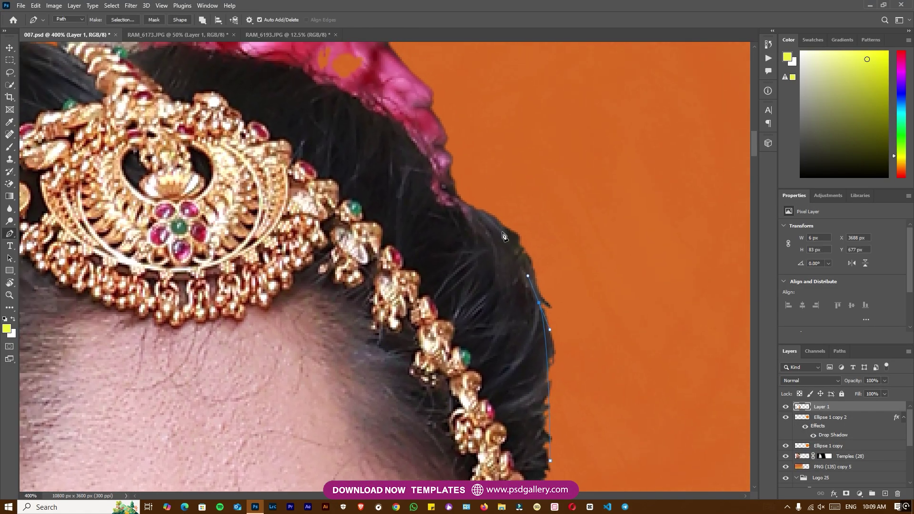
# - Continue the Pen path along the hairline beneath the pink flower and over the crown to the upper left of the hair
pyautogui.moveTo(350, 115); pyautogui.dragTo(499, 249)
pyautogui.click(401, 195)
pyautogui.click(337, 183)
pyautogui.moveTo(278, 191); pyautogui.dragTo(264, 189)
pyautogui.moveTo(145, 175); pyautogui.dragTo(431, 198)
pyautogui.moveTo(285, 215); pyautogui.dragTo(232, 228)
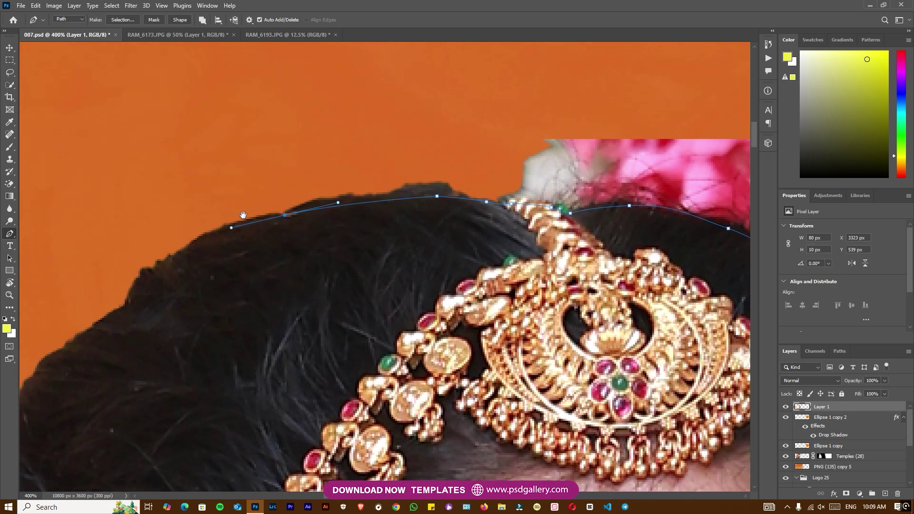
pyautogui.moveTo(129, 299); pyautogui.dragTo(277, 171)
pyautogui.moveTo(181, 260); pyautogui.dragTo(172, 275)
# - Close the path around the outside of the pink flower, turn it into a selection, delete the enclosed pixels and deselect
pyautogui.hotkey('ctrl', '-')
pyautogui.hotkey('ctrl', '-')
pyautogui.click(250, 154)
pyautogui.moveTo(396, 115); pyautogui.dragTo(451, 108)
pyautogui.moveTo(464, 129); pyautogui.dragTo(145, 178)
pyautogui.moveTo(564, 350); pyautogui.dragTo(578, 365)
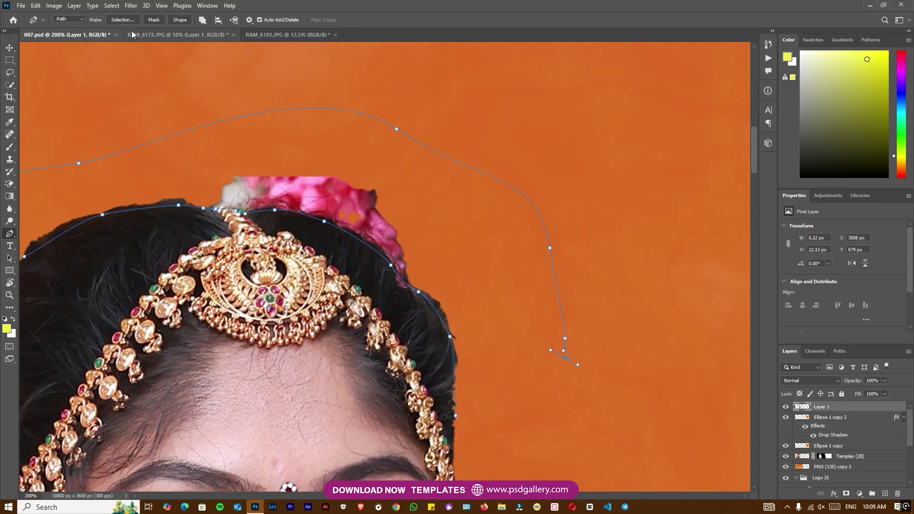
pyautogui.click(123, 19)
pyautogui.click(500, 137)
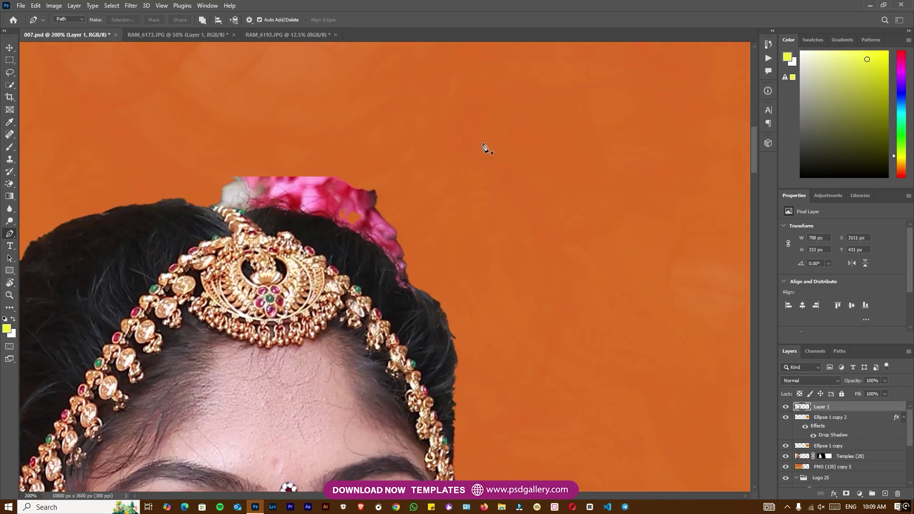
pyautogui.hotkey('ctrl', 'd')
# - Draw a Pen path from the top of the pearl ear ornament up along the hair edge on the temple side
pyautogui.hotkey('ctrl', '-')
pyautogui.hotkey('ctrl', '-')
pyautogui.moveTo(319, 264); pyautogui.dragTo(361, 161)
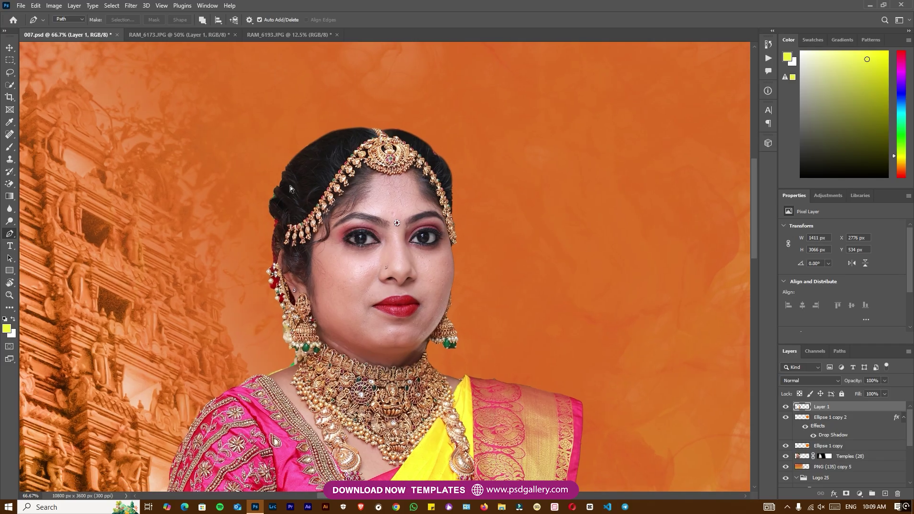
pyautogui.hotkey('ctrl', '+')
pyautogui.hotkey('ctrl', '+')
pyautogui.moveTo(101, 159); pyautogui.dragTo(447, 285)
pyautogui.hotkey('ctrl', '+')
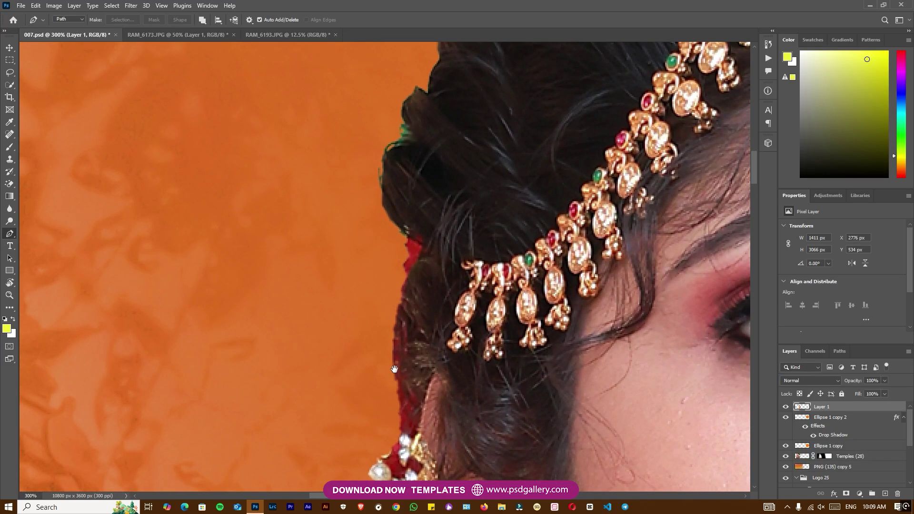
pyautogui.moveTo(395, 372); pyautogui.dragTo(392, 327)
pyautogui.click(363, 387)
pyautogui.moveTo(389, 393); pyautogui.dragTo(419, 366)
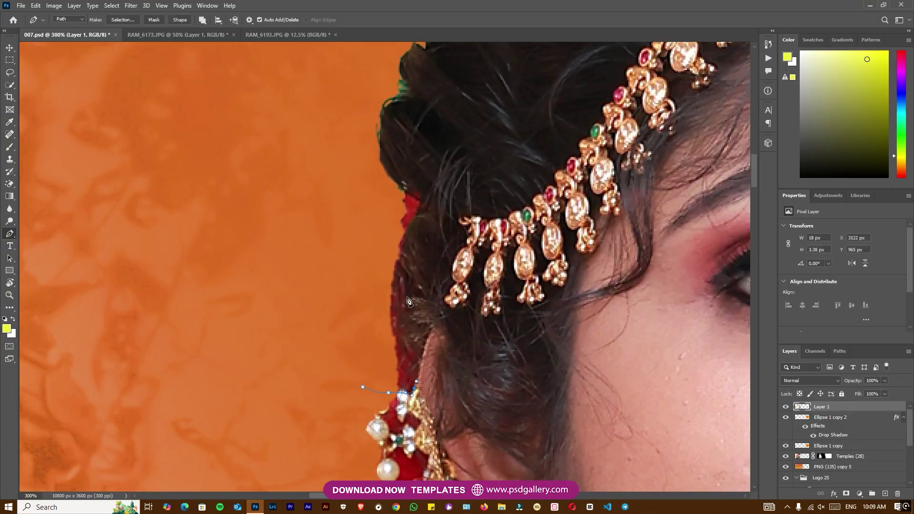
pyautogui.moveTo(424, 218); pyautogui.dragTo(426, 212)
pyautogui.moveTo(395, 100); pyautogui.dragTo(399, 96)
pyautogui.moveTo(406, 61); pyautogui.dragTo(403, 234)
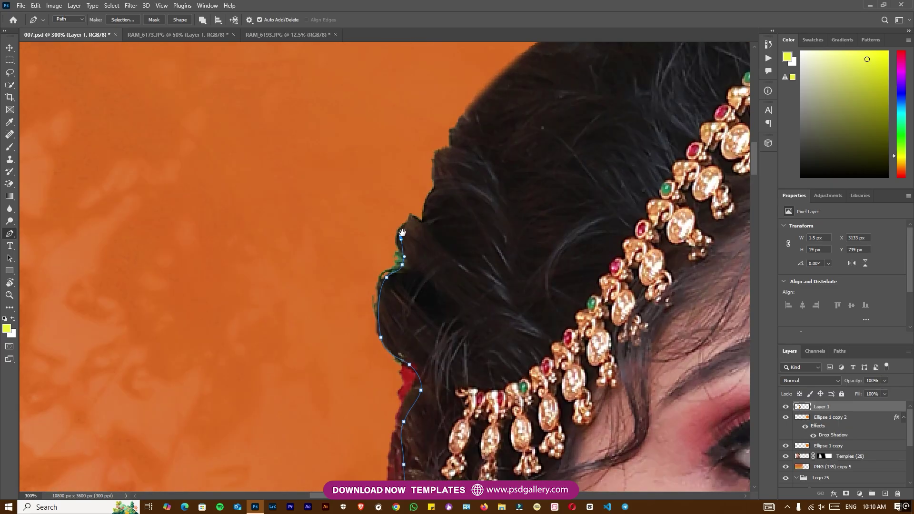
# - Close the path outside the hair, make it a selection with a 2-pixel feather, and delete the enclosed red and green fringe
pyautogui.moveTo(287, 318); pyautogui.dragTo(303, 178)
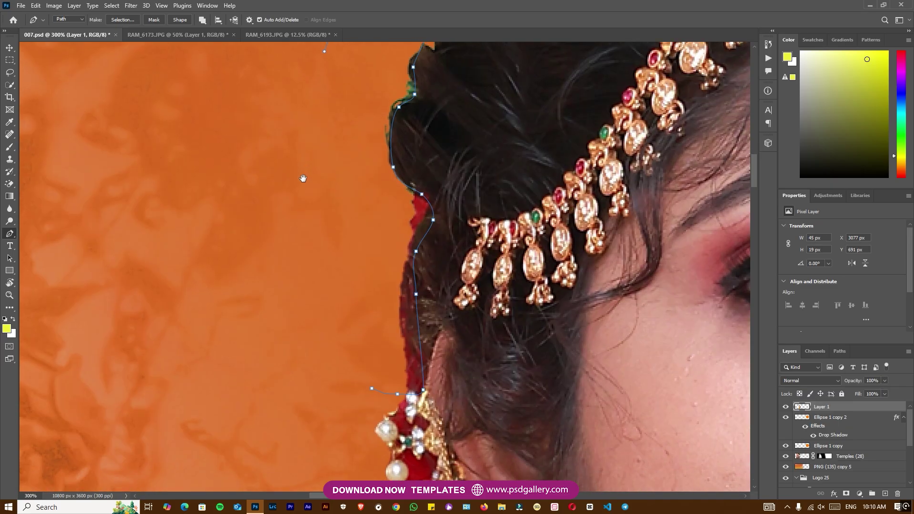
pyautogui.click(131, 24)
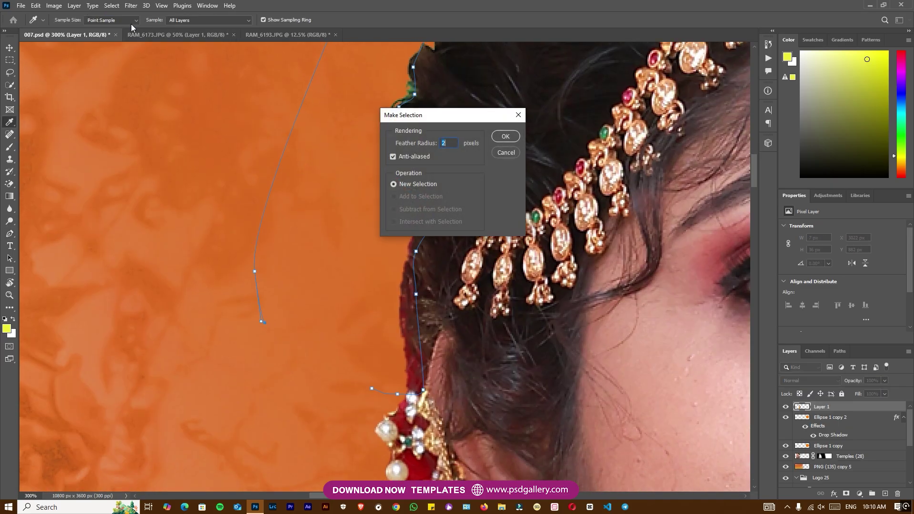
pyautogui.press('Return')
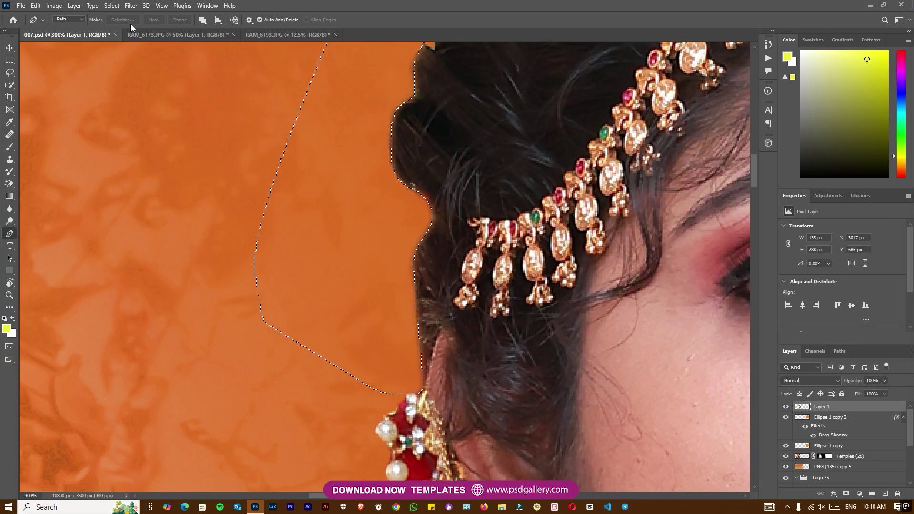
pyautogui.hotkey('ctrl', 'd')
# - Draw a Pen path along the bride's bare shoulder and up the neck edge to the green bead beneath the temple-side earring
pyautogui.hotkey('ctrl', '-')
pyautogui.hotkey('ctrl', '-')
pyautogui.hotkey('ctrl', '-')
pyautogui.hotkey('ctrl', '-')
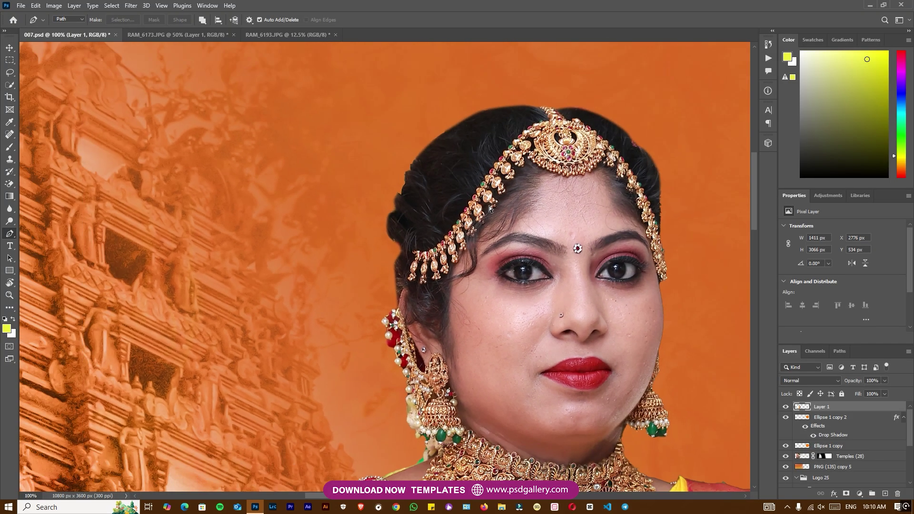
pyautogui.hotkey('ctrl', '-')
pyautogui.hotkey('ctrl', '-')
pyautogui.hotkey('ctrl', '-')
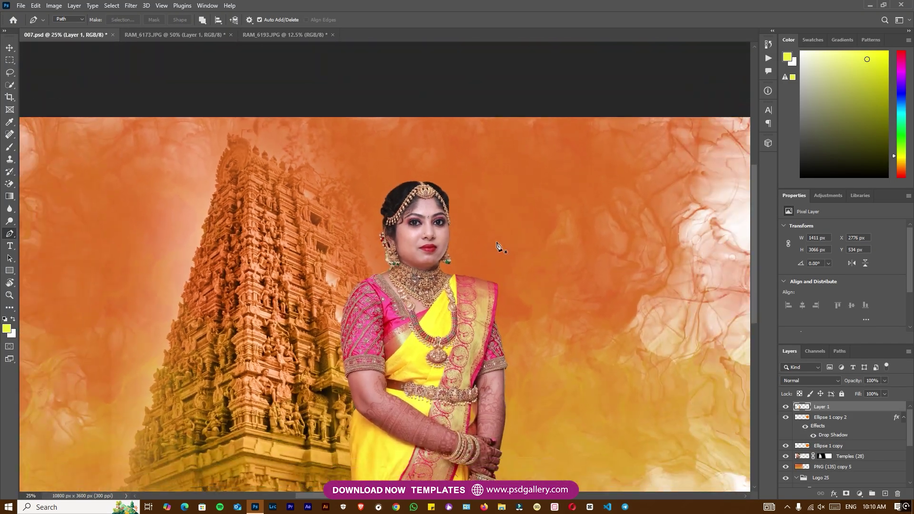
pyautogui.hotkey('ctrl', '+')
pyautogui.hotkey('ctrl', '+')
pyautogui.hotkey('ctrl', '+')
pyautogui.hotkey('ctrl', '+')
pyautogui.hotkey('ctrl', '+')
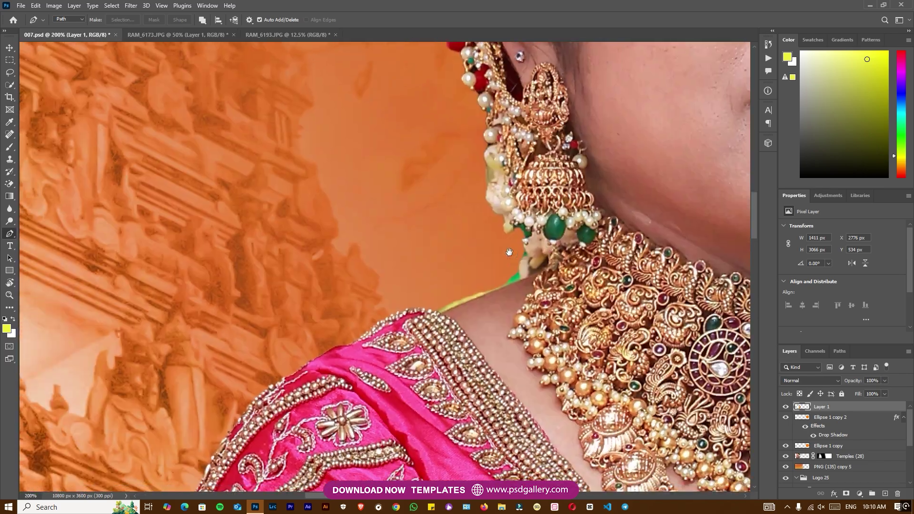
pyautogui.hotkey('ctrl', '+')
pyautogui.moveTo(452, 303); pyautogui.dragTo(331, 294)
pyautogui.hotkey('ctrl', '+')
pyautogui.moveTo(281, 318); pyautogui.dragTo(327, 348)
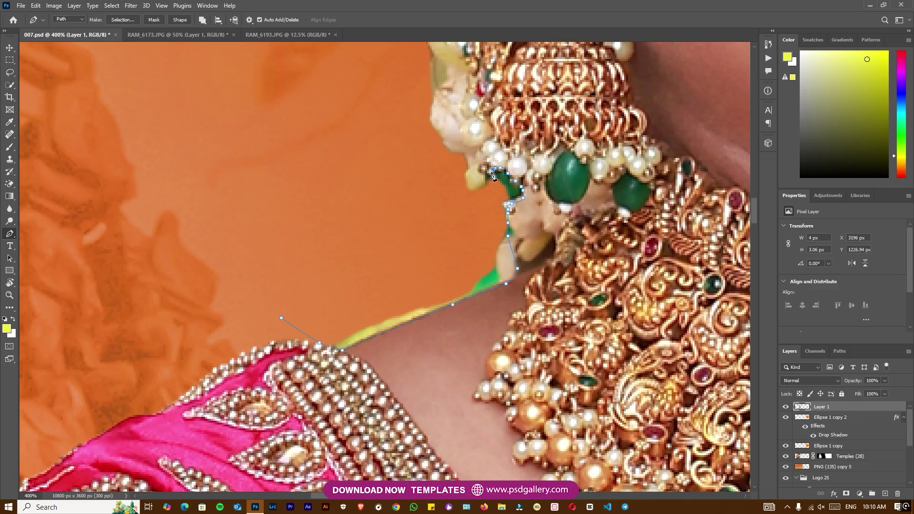
# - Close the shoulder path over the background, convert it to a selection, and delete the yellow and green leftovers
pyautogui.moveTo(318, 232); pyautogui.dragTo(288, 244)
pyautogui.moveTo(274, 255); pyautogui.dragTo(242, 256)
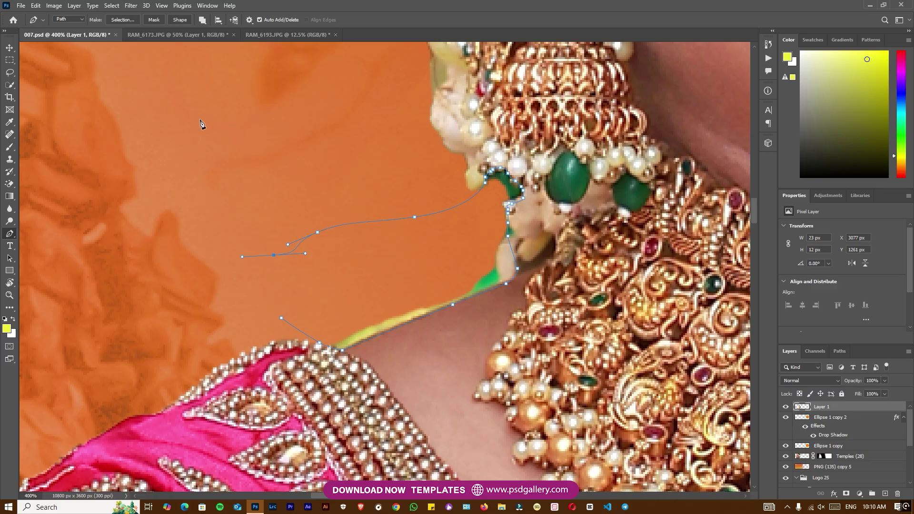
pyautogui.click(121, 20)
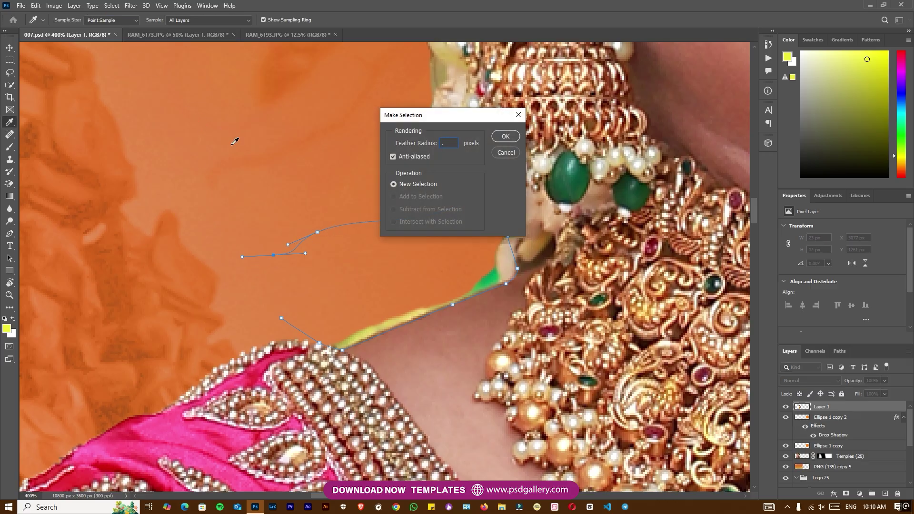
pyautogui.write('.')
pyautogui.press('Return')
pyautogui.click(450, 189)
pyautogui.press('Return')
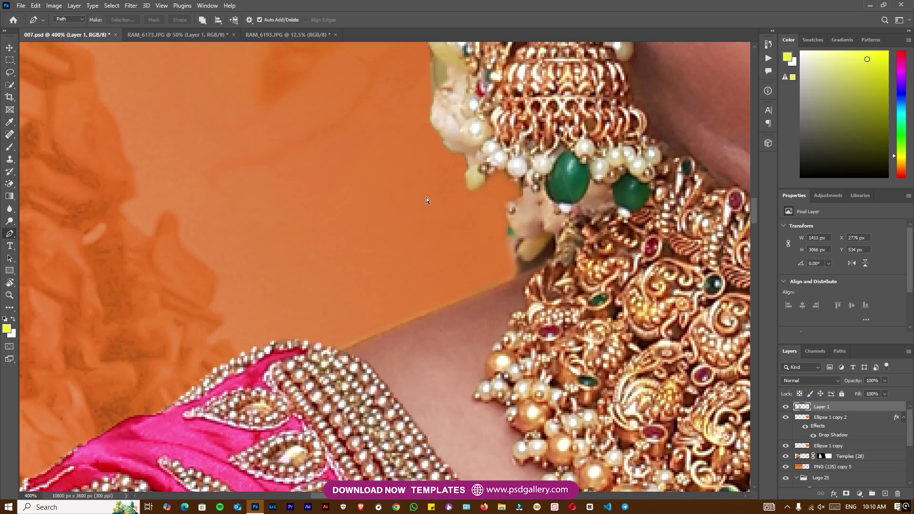
# - Outline the darker rear green bead on the earring farther from the temple with a Pen path
pyautogui.hotkey('ctrl', '-')
pyautogui.hotkey('ctrl', '-')
pyautogui.hotkey('ctrl', '-')
pyautogui.hotkey('ctrl', '-')
pyautogui.hotkey('ctrl', '-')
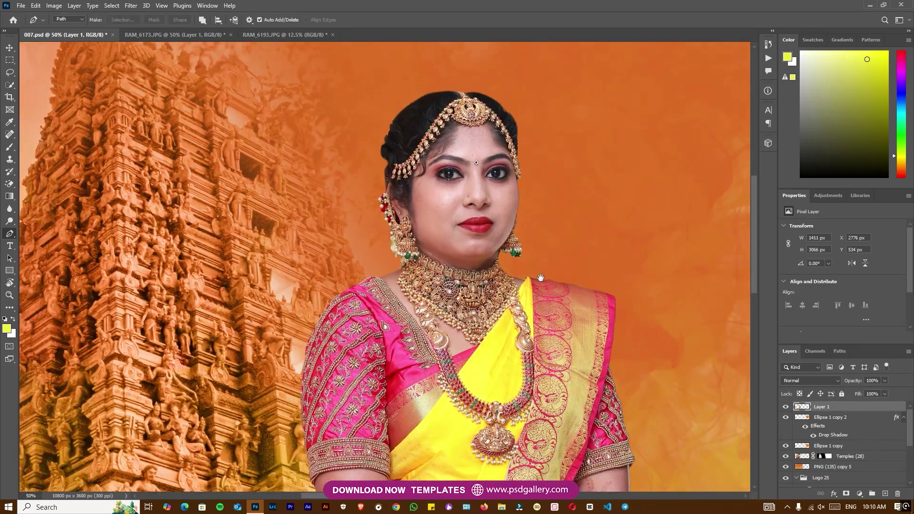
pyautogui.moveTo(541, 277); pyautogui.dragTo(440, 304)
pyautogui.hotkey('ctrl', '+')
pyautogui.hotkey('ctrl', '+')
pyautogui.hotkey('ctrl', '+')
pyautogui.moveTo(520, 276); pyautogui.dragTo(327, 240)
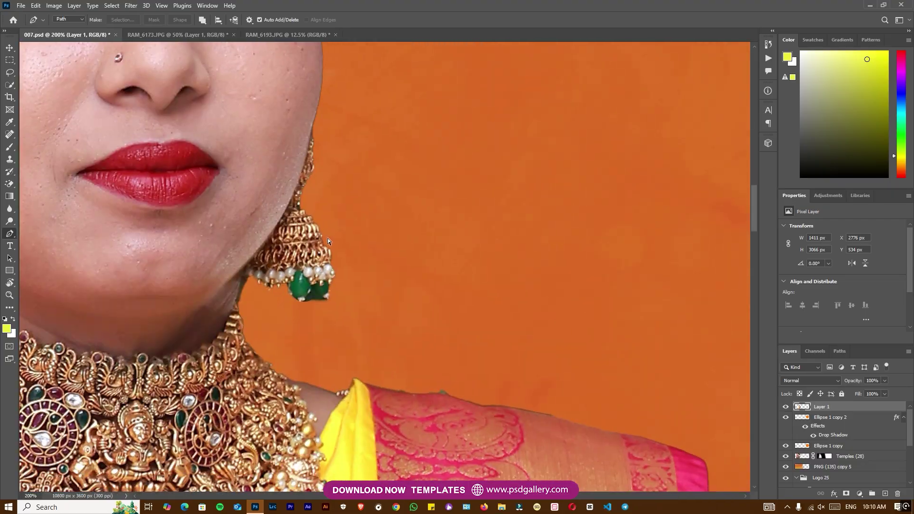
pyautogui.hotkey('ctrl', '+')
pyautogui.hotkey('ctrl', '+')
pyautogui.click(301, 306)
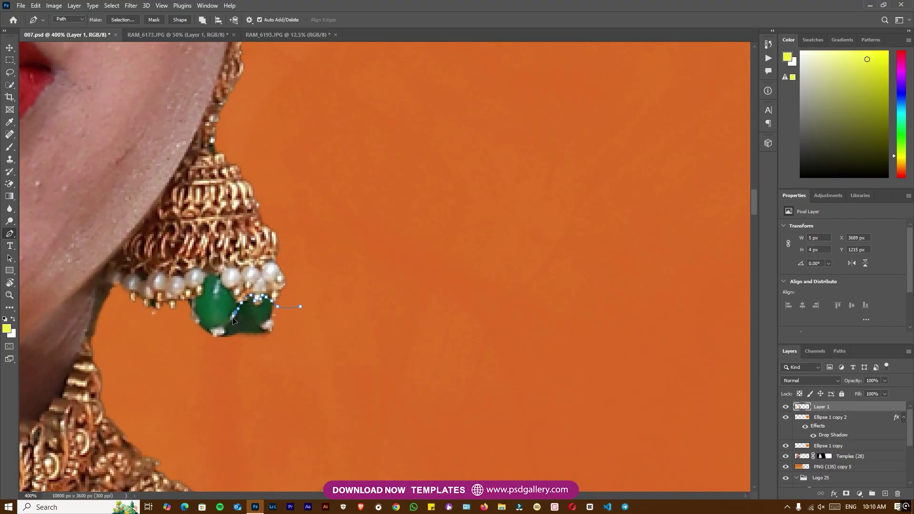
# - Convert the bead outline to a selection, delete the enclosed pixels and deselect
pyautogui.hotkey('ctrl', 'Return')
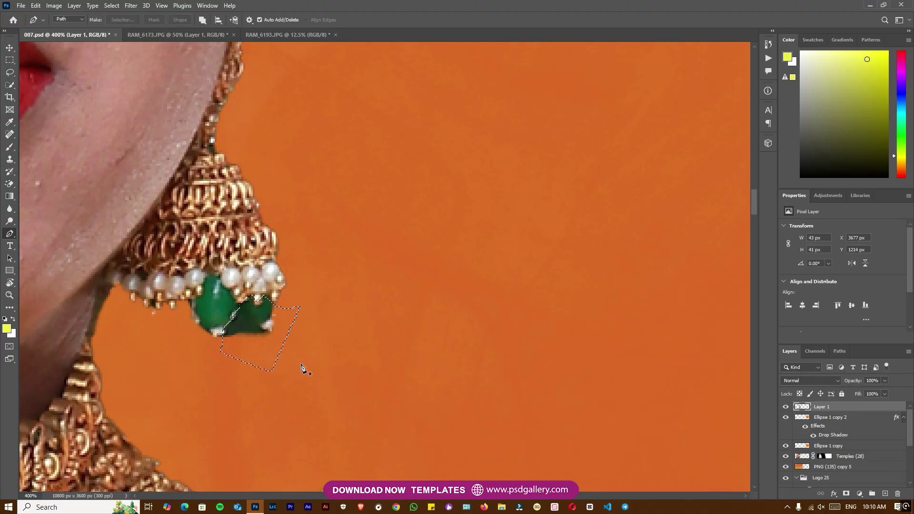
pyautogui.press('Delete')
pyautogui.hotkey('ctrl', 'd')
# - Examine the bride's cutout from head to hem against the temple background
pyautogui.scroll(-6, 301, 359)
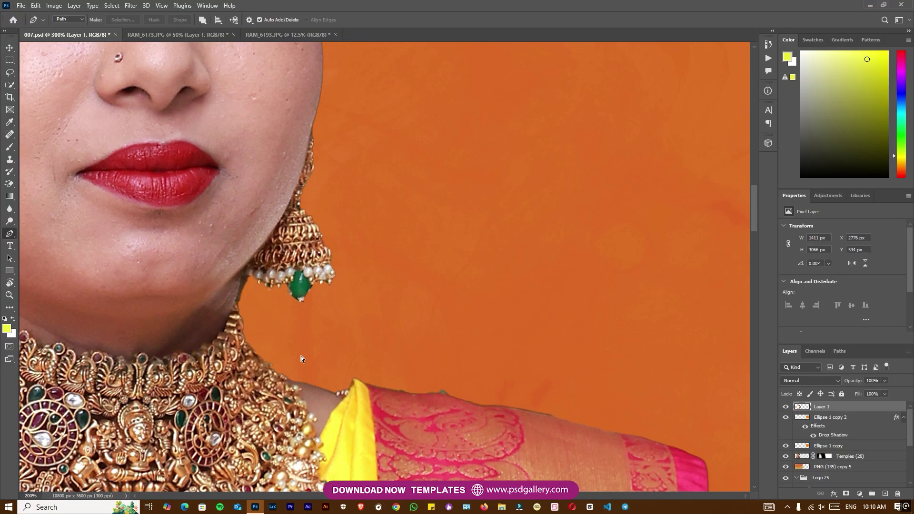
pyautogui.press('o')
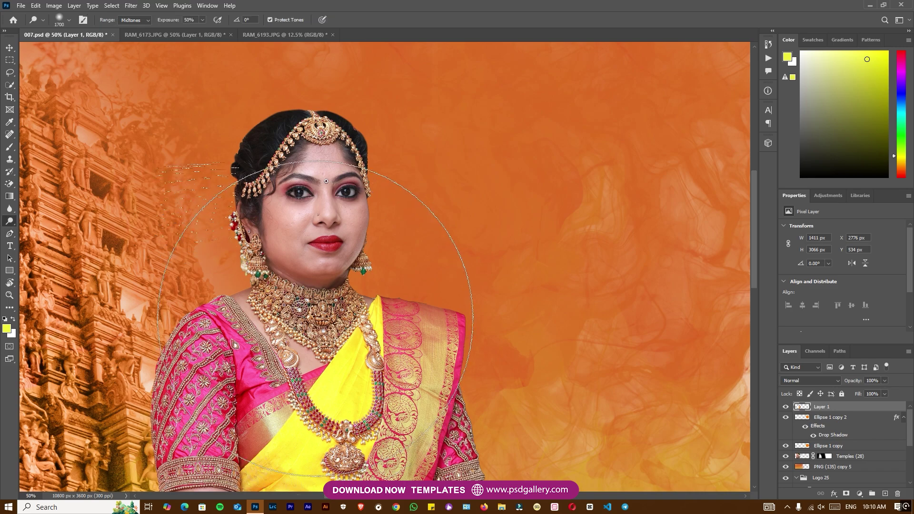
pyautogui.hotkey('ctrl', '-')
pyautogui.hotkey('ctrl', '-')
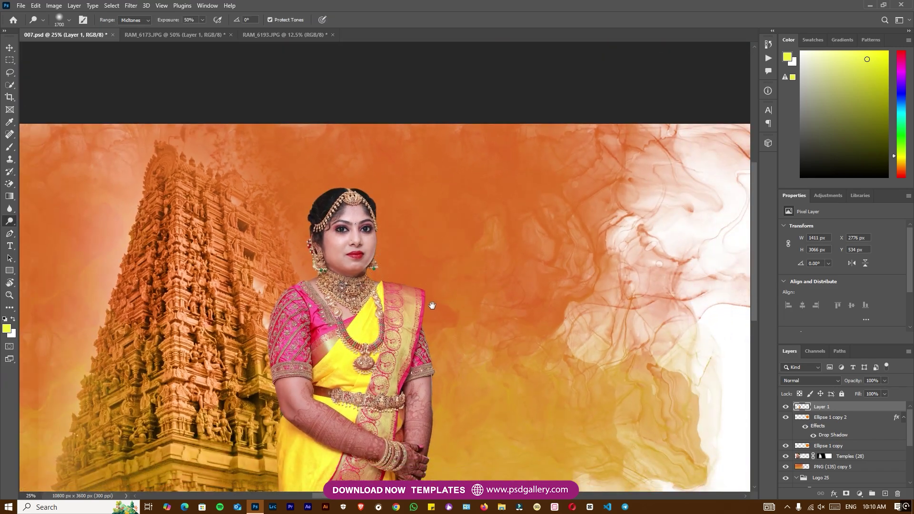
pyautogui.moveTo(435, 310); pyautogui.dragTo(411, 228)
pyautogui.moveTo(406, 384); pyautogui.dragTo(397, 307)
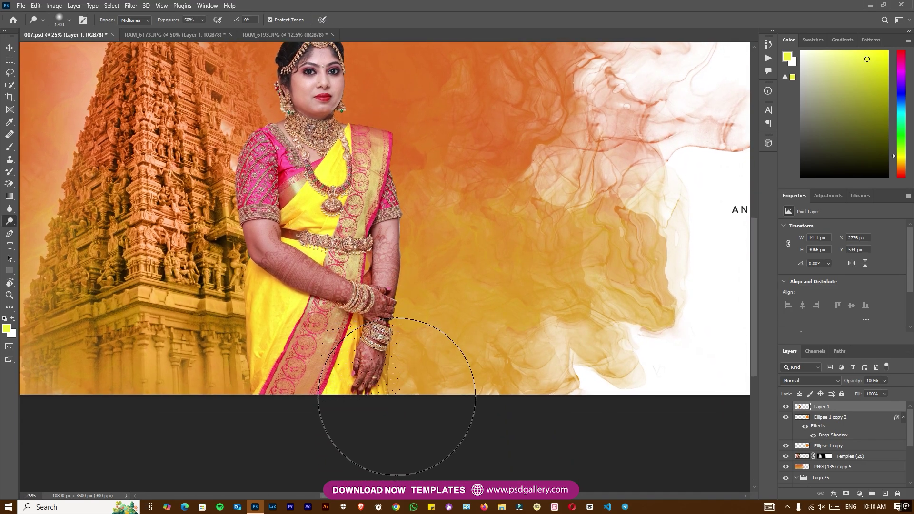
pyautogui.moveTo(240, 324); pyautogui.dragTo(255, 400)
pyautogui.scroll(2, 344, 324)
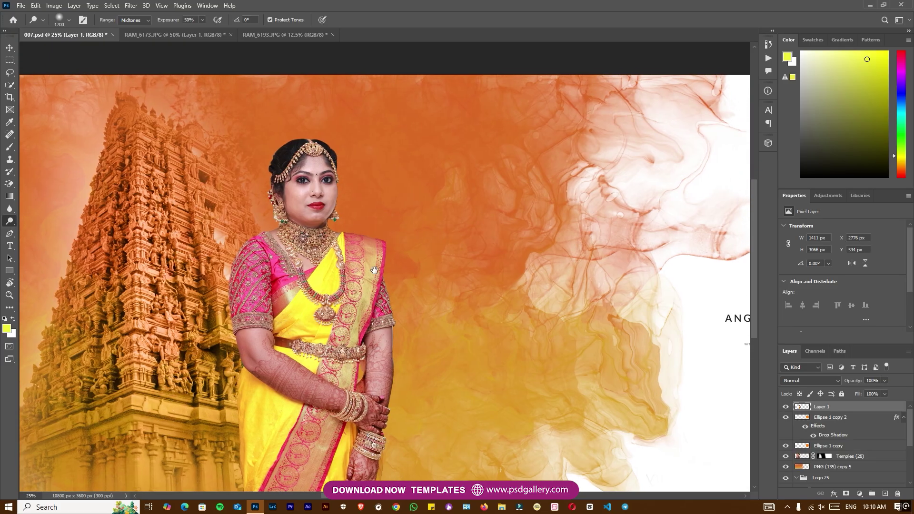
# - Select the bride's Layer 1 and play the Skin Retouching action on it
pyautogui.press('b')
pyautogui.press('v')
pyautogui.rightClick(312, 189)
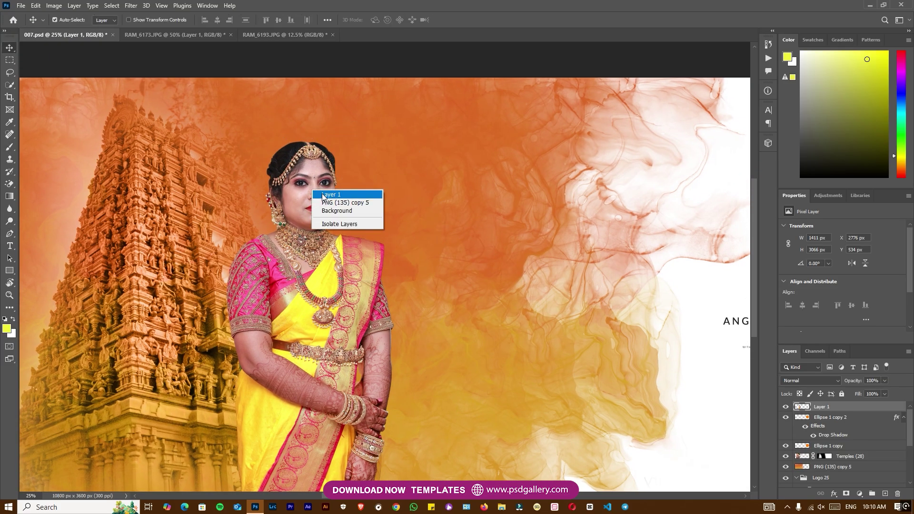
pyautogui.click(324, 194)
pyautogui.hotkey('ctrl', '+')
pyautogui.click(207, 6)
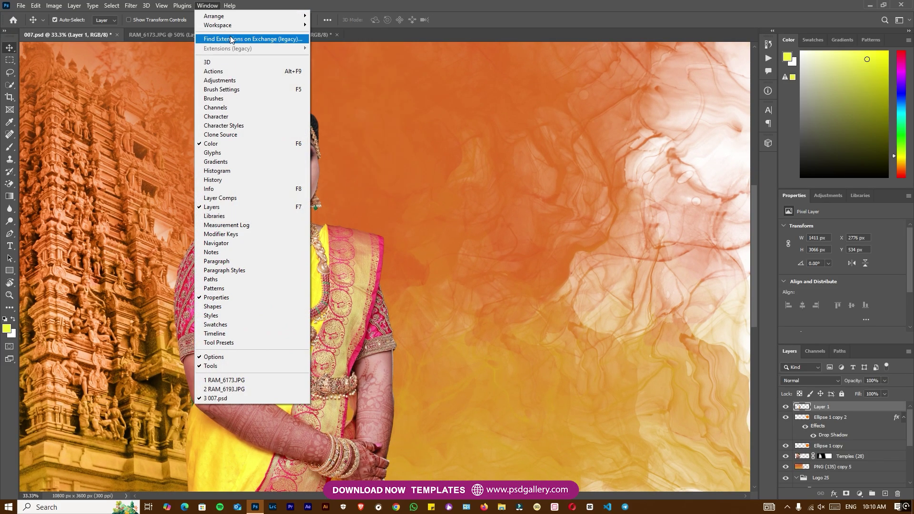
pyautogui.click(222, 72)
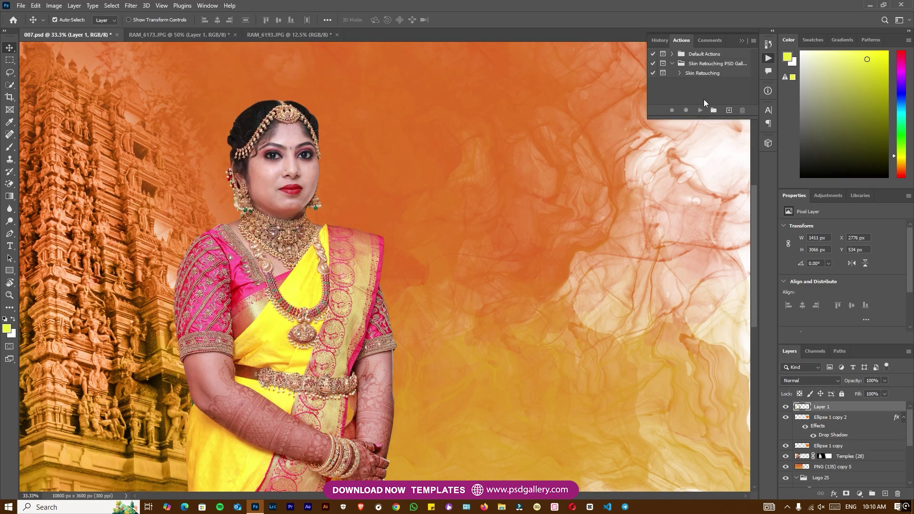
pyautogui.click(709, 74)
pyautogui.click(700, 110)
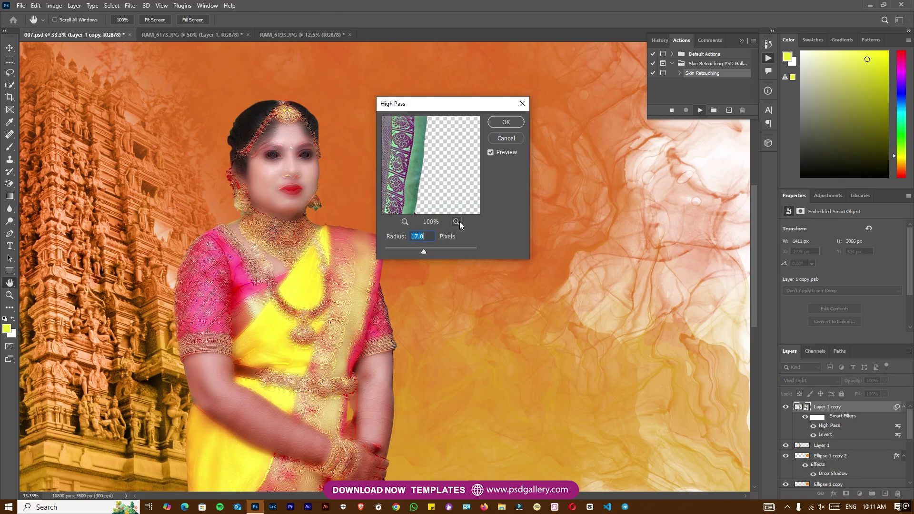
# - Set the action's High Pass radius to 7 pixels and its Gaussian Blur radius to 1.1 pixels
pyautogui.click(414, 249)
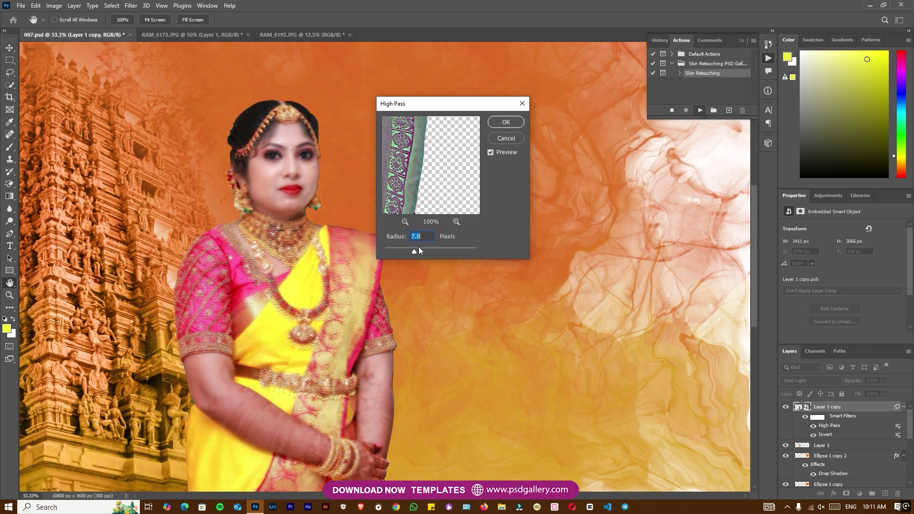
pyautogui.click(512, 123)
pyautogui.click(582, 258)
pyautogui.click(573, 257)
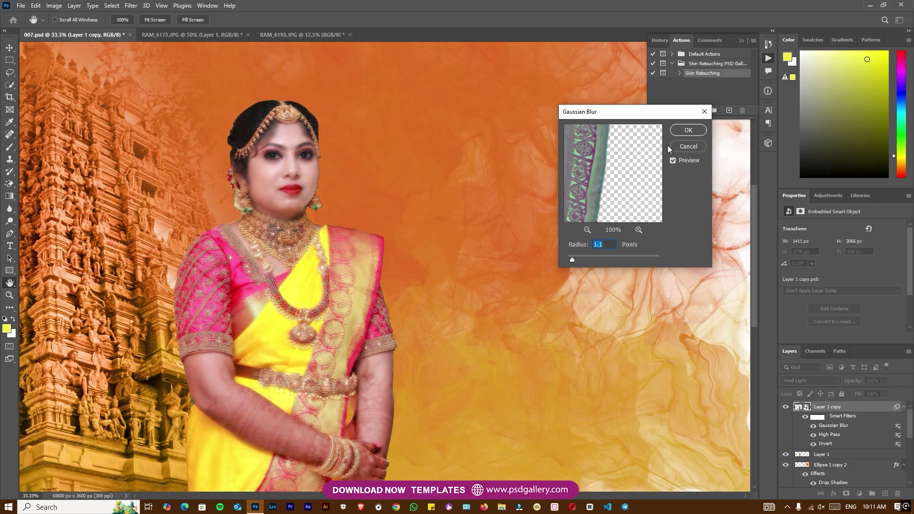
pyautogui.click(682, 131)
# - Paint white with a soft brush on the retouching layer's mask to smooth the skin on the bride's cheek
pyautogui.press('b')
pyautogui.hotkey('ctrl', '+')
pyautogui.hotkey('ctrl', '+')
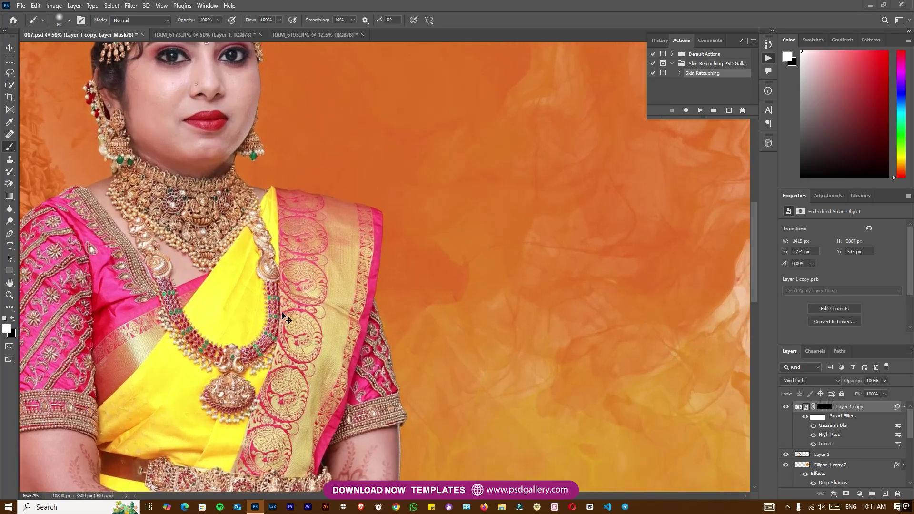
pyautogui.hotkey('ctrl', '+')
pyautogui.moveTo(316, 316); pyautogui.dragTo(344, 363)
pyautogui.hotkey('ctrl', '+')
pyautogui.press('[')
pyautogui.press('[')
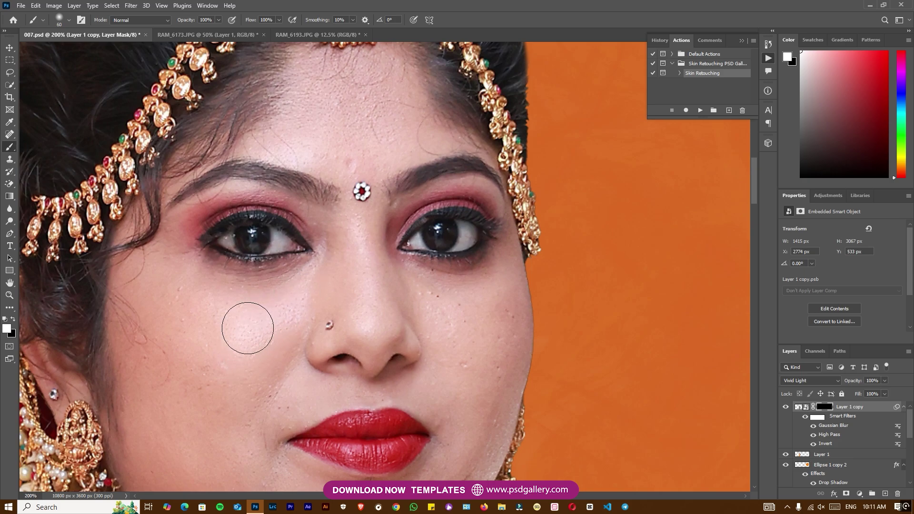
pyautogui.scroll(-3, 224, 399)
pyautogui.press(']')
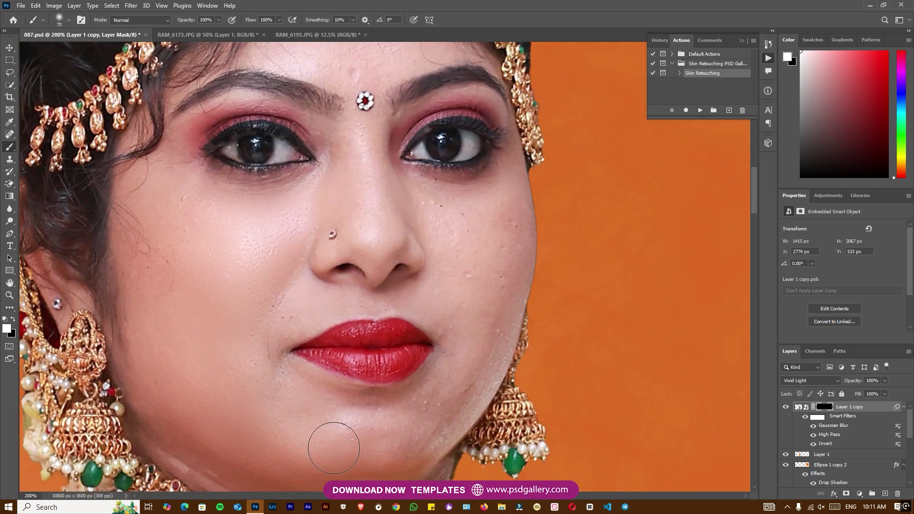
# - Reduce the brush to 40 px and paint the mask over the smaller skin areas around the nose
pyautogui.press('[')
pyautogui.press('[')
pyautogui.press('[')
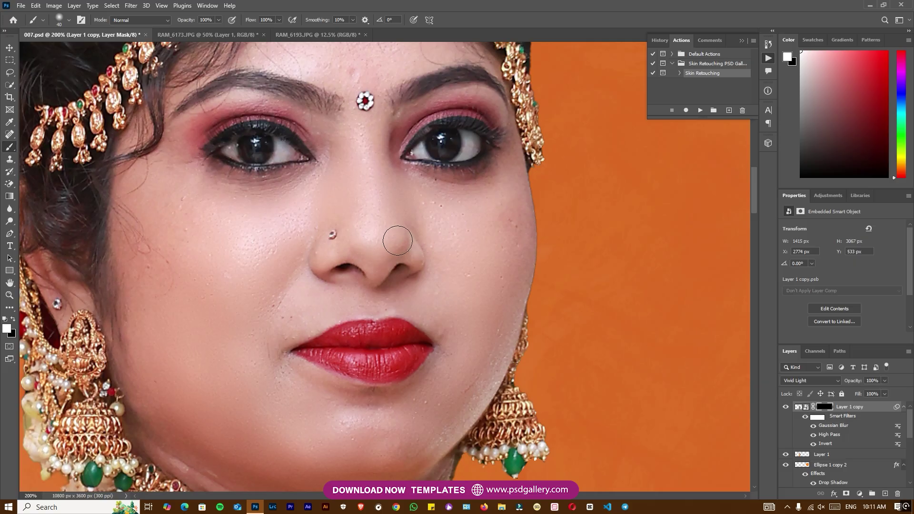
# - Enlarge the brush to 70 px and paint the retouching mask over the bride's chin, jaw and cheeks
pyautogui.press(']')
pyautogui.press(']')
pyautogui.moveTo(397, 428); pyautogui.dragTo(419, 371)
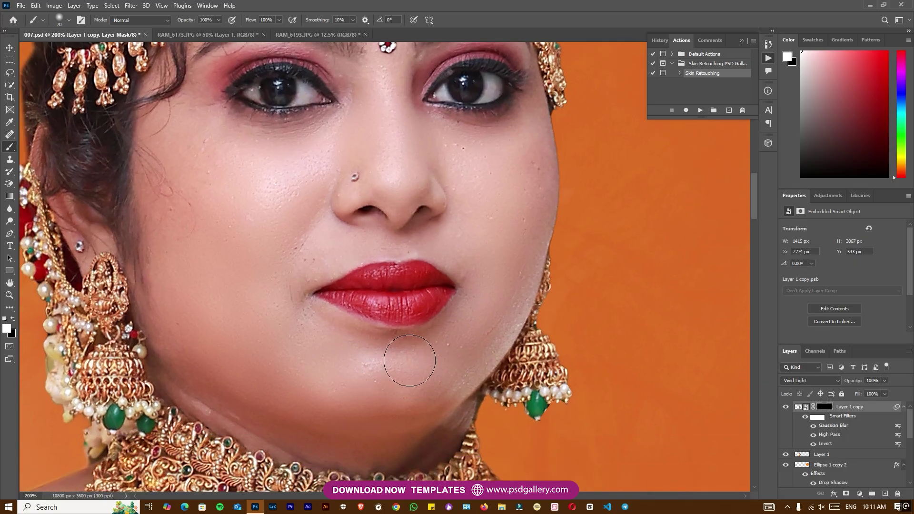
pyautogui.moveTo(363, 387); pyautogui.dragTo(383, 297)
pyautogui.moveTo(251, 333); pyautogui.dragTo(419, 367)
pyautogui.moveTo(286, 190); pyautogui.dragTo(367, 355)
pyautogui.moveTo(411, 227); pyautogui.dragTo(431, 219)
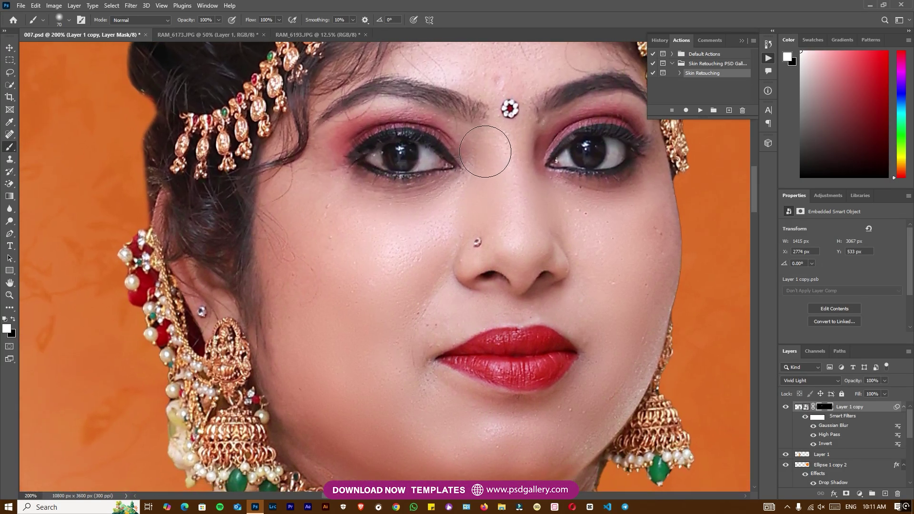
# - Paint the mask over the nose bridge and forehead, shrinking the brush to 25 px near the eyebrow
pyautogui.moveTo(484, 159); pyautogui.dragTo(390, 253)
pyautogui.press('[')
pyautogui.press('[')
pyautogui.press('[')
pyautogui.press('[')
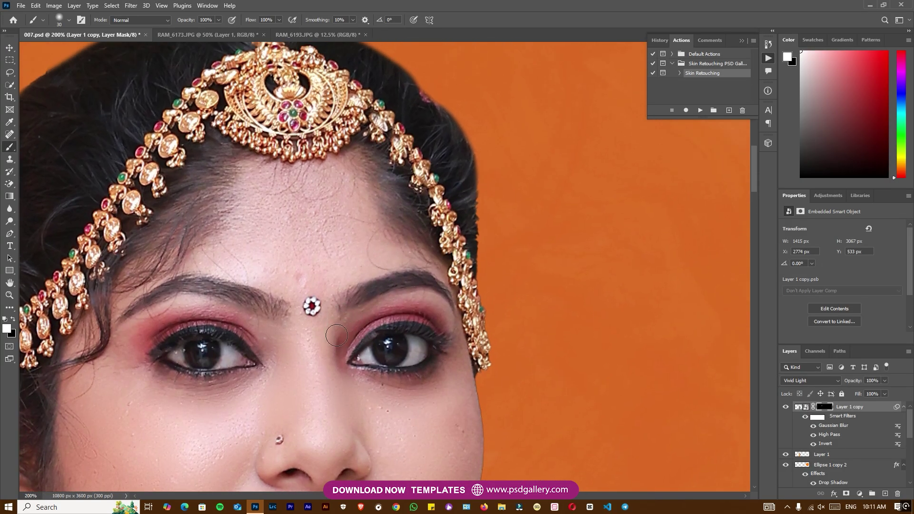
pyautogui.press(']')
pyautogui.press(']')
pyautogui.moveTo(277, 213)
pyautogui.mouseDown()
pyautogui.moveTo(291, 179)
pyautogui.moveTo(360, 182)
pyautogui.moveTo(388, 229)
pyautogui.moveTo(362, 248)
pyautogui.moveTo(383, 242)
pyautogui.moveTo(429, 296)
pyautogui.moveTo(420, 300)
pyautogui.moveTo(440, 305)
pyautogui.mouseUp()
pyautogui.press('[')
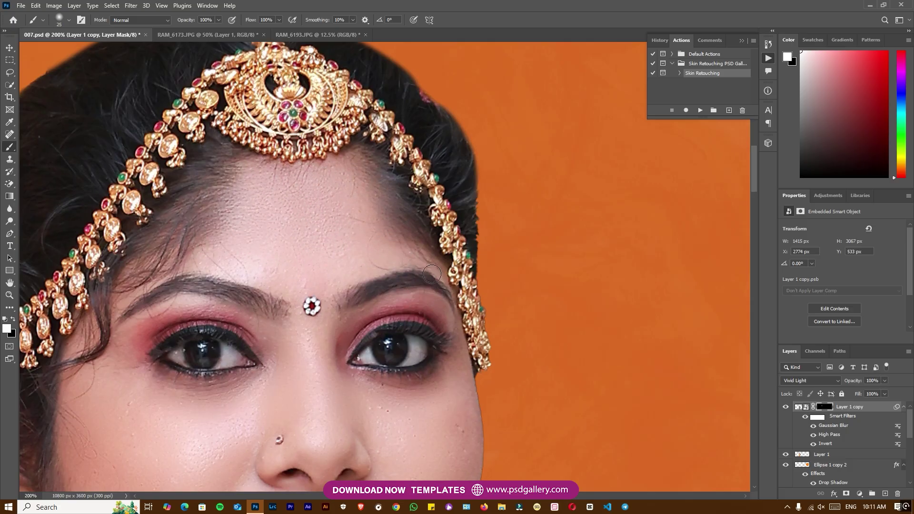
# - Enlarge the brush to 50 px and paint the mask over the outer cheek and temple beside the hair
pyautogui.press(']')
pyautogui.press(']')
pyautogui.press(']')
pyautogui.press(']')
pyautogui.press(']')
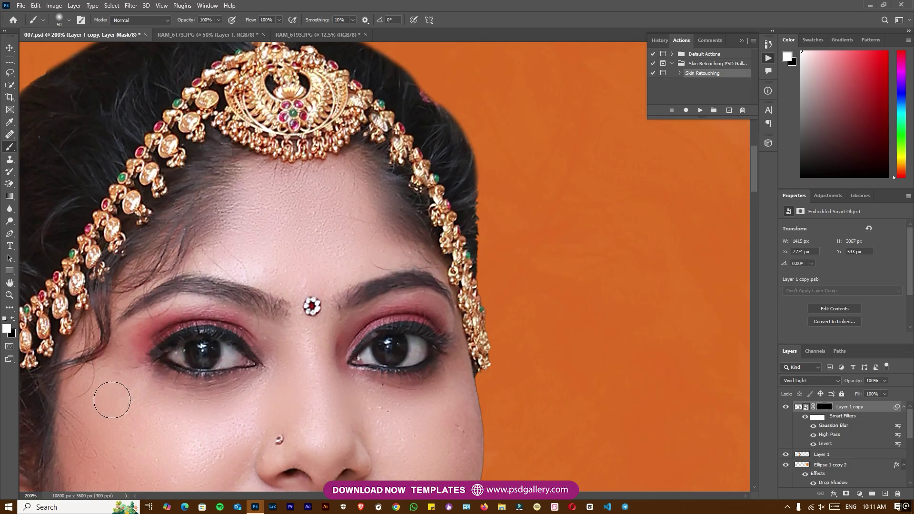
pyautogui.moveTo(127, 393); pyautogui.dragTo(166, 246)
pyautogui.hotkey('ctrl', '-')
pyautogui.hotkey('ctrl', '-')
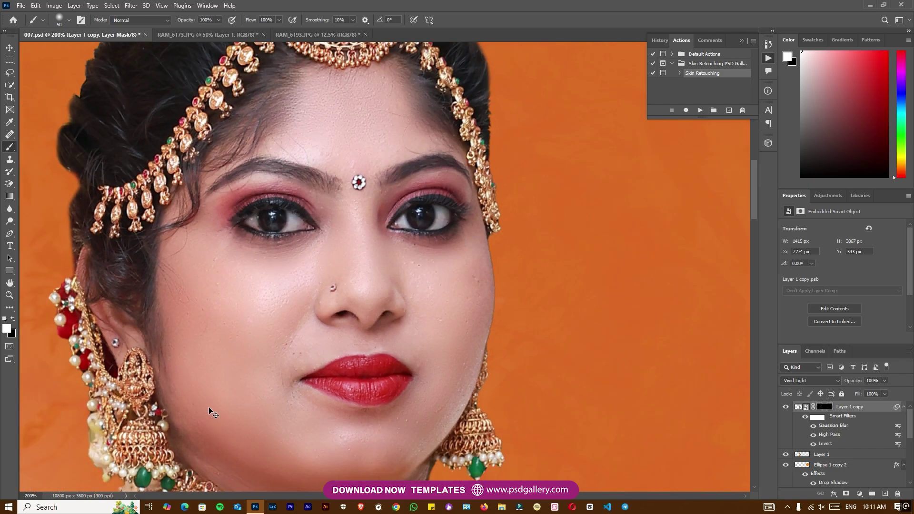
# - Paint the mask over the bare skin at the neckline and both arms, enlarging the brush to 100 px
pyautogui.moveTo(274, 431); pyautogui.dragTo(240, 279)
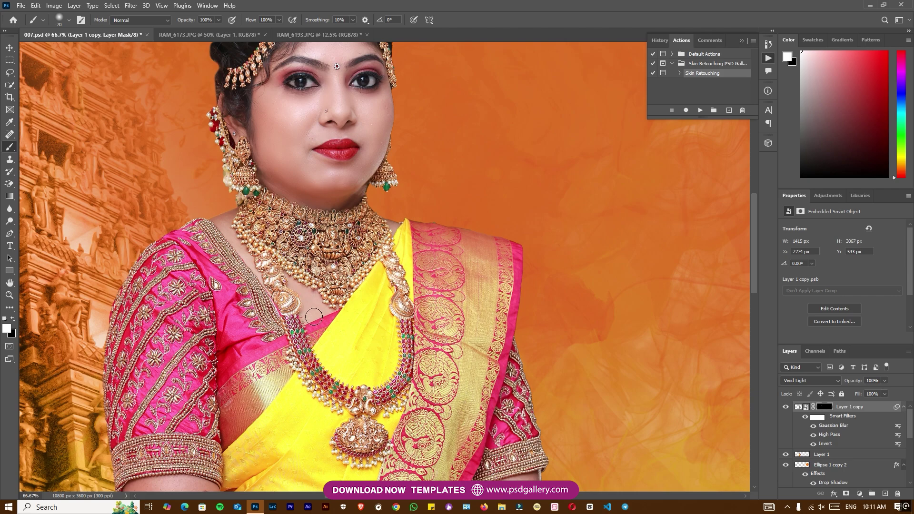
pyautogui.press(']')
pyautogui.scroll(-8, 250, 259)
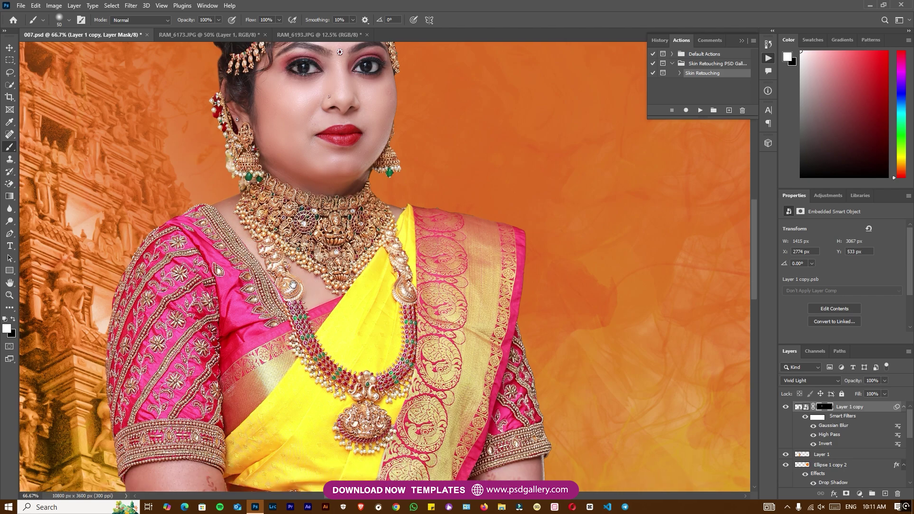
pyautogui.press(']')
pyautogui.press(']')
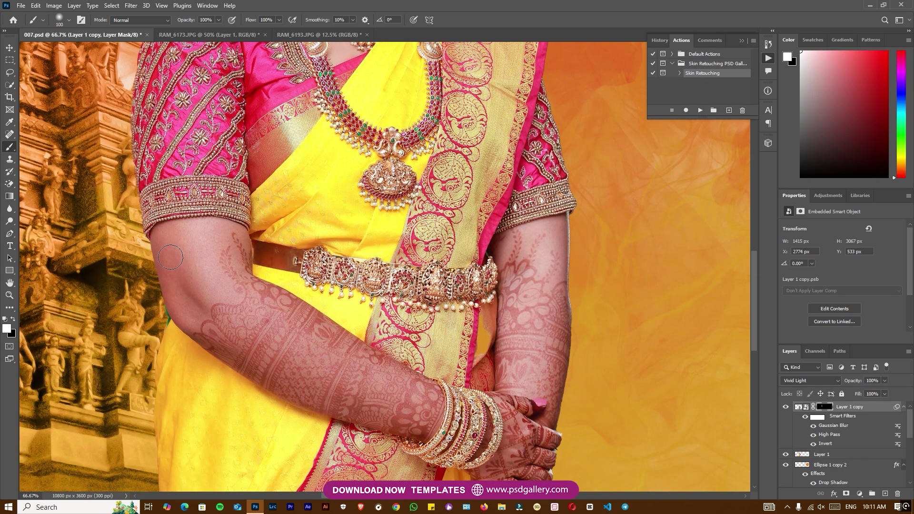
pyautogui.moveTo(214, 307); pyautogui.dragTo(53, 303)
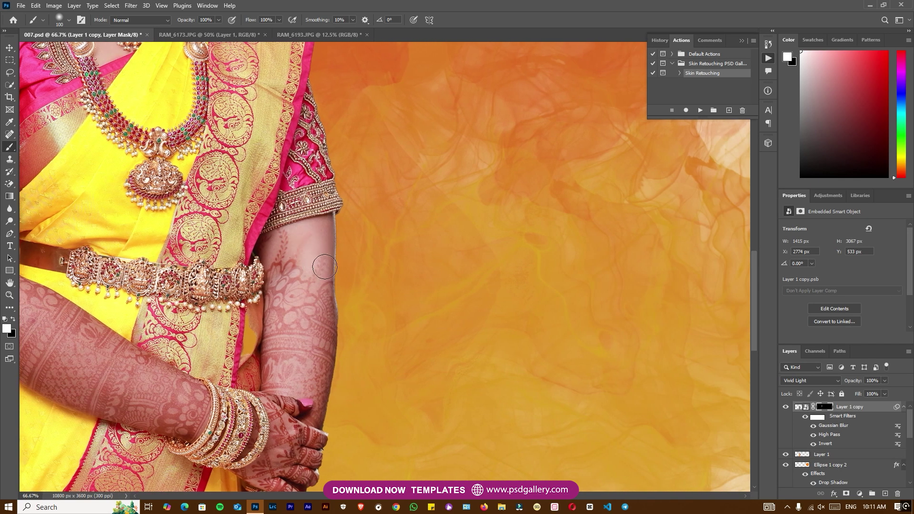
# - Compare the bride with and without the retouching layer, and merge that layer with Layer 1
pyautogui.hotkey('ctrl', '-')
pyautogui.hotkey('ctrl', '-')
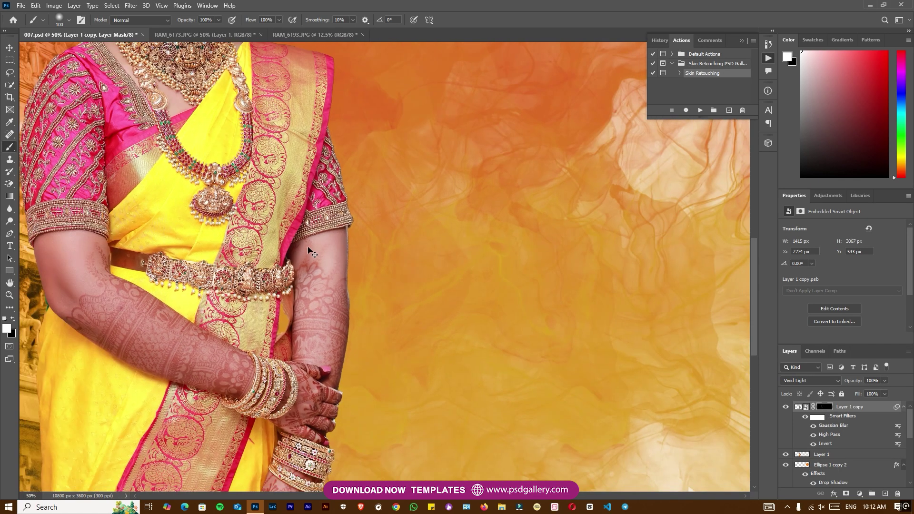
pyautogui.moveTo(276, 281); pyautogui.dragTo(266, 197)
pyautogui.hotkey('ctrl', '-')
pyautogui.moveTo(294, 133); pyautogui.dragTo(293, 240)
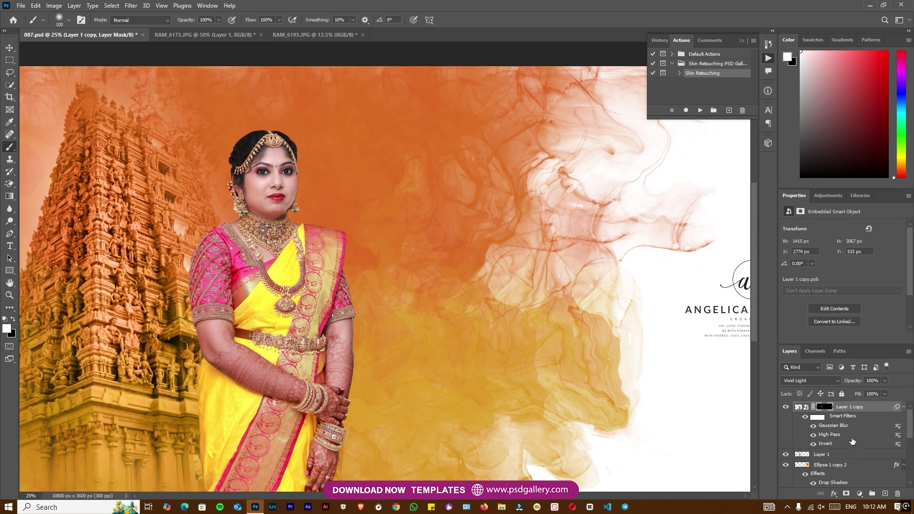
pyautogui.click(786, 407)
pyautogui.click(786, 407)
pyautogui.rightClick(822, 456)
pyautogui.click(813, 335)
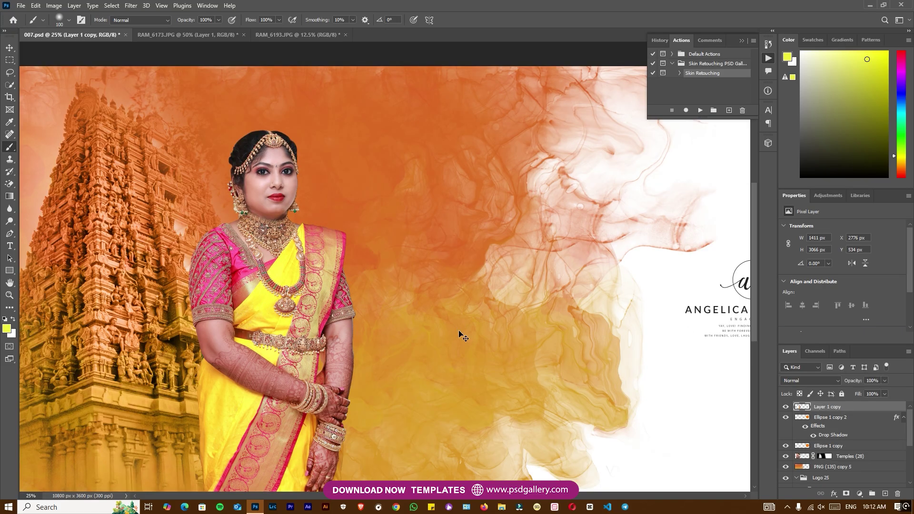
# - Adjust the tonal levels of the merged bride layer with Levels and compare the preview
pyautogui.hotkey('ctrl', 'l')
pyautogui.moveTo(774, 314); pyautogui.dragTo(769, 313)
pyautogui.click(804, 319)
pyautogui.click(804, 319)
pyautogui.click(810, 232)
# - Create a new empty layer directly below the bride's layer and set the foreground colour to white (ffffff)
pyautogui.hotkey('ctrl', '-')
pyautogui.press('b')
pyautogui.moveTo(514, 296); pyautogui.dragTo(503, 299)
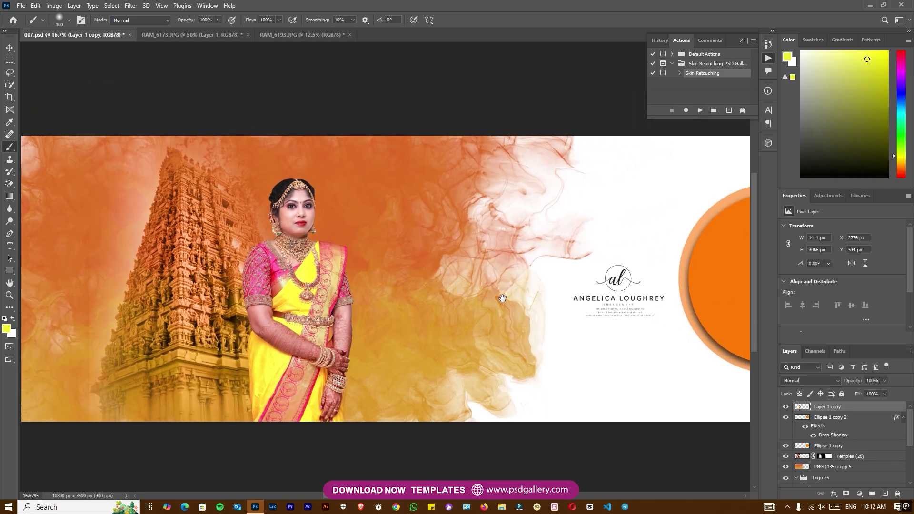
pyautogui.press('v')
pyautogui.rightClick(282, 271)
pyautogui.press('Escape')
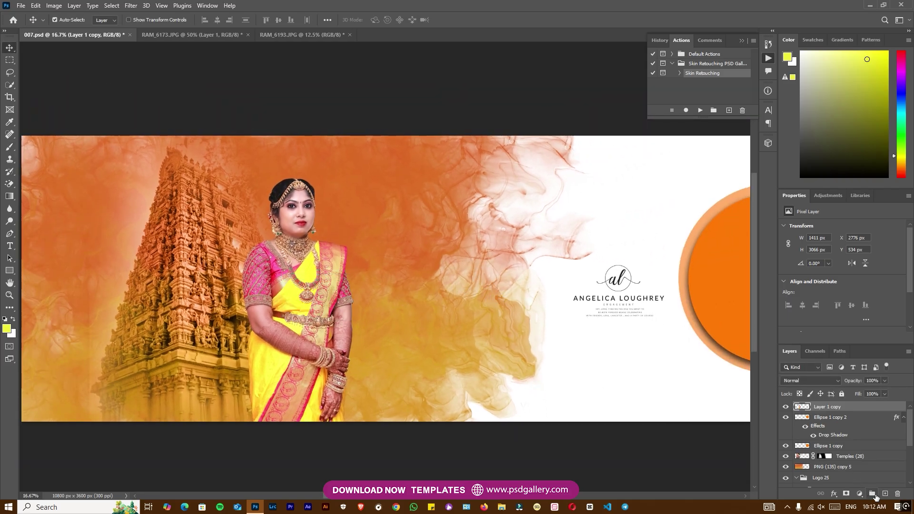
pyautogui.keyDown('ctrl'); pyautogui.click(884, 494); pyautogui.keyUp('ctrl')
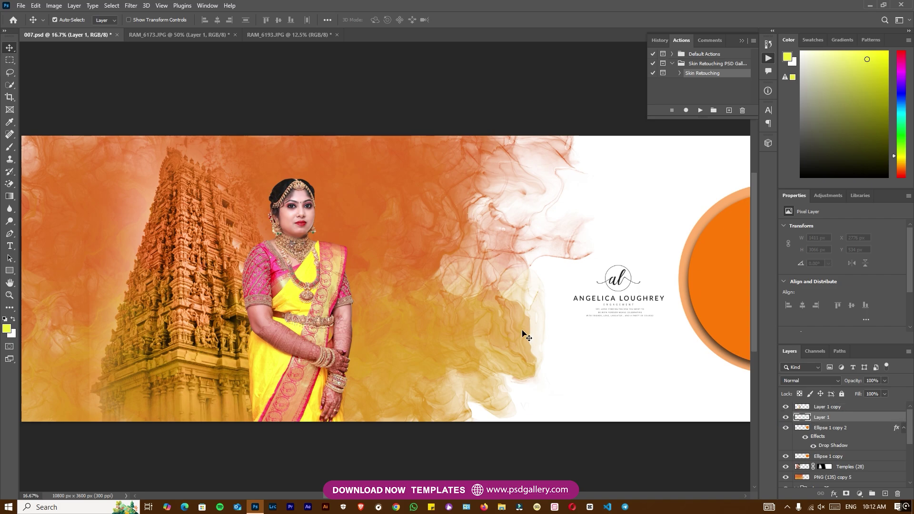
pyautogui.press('b')
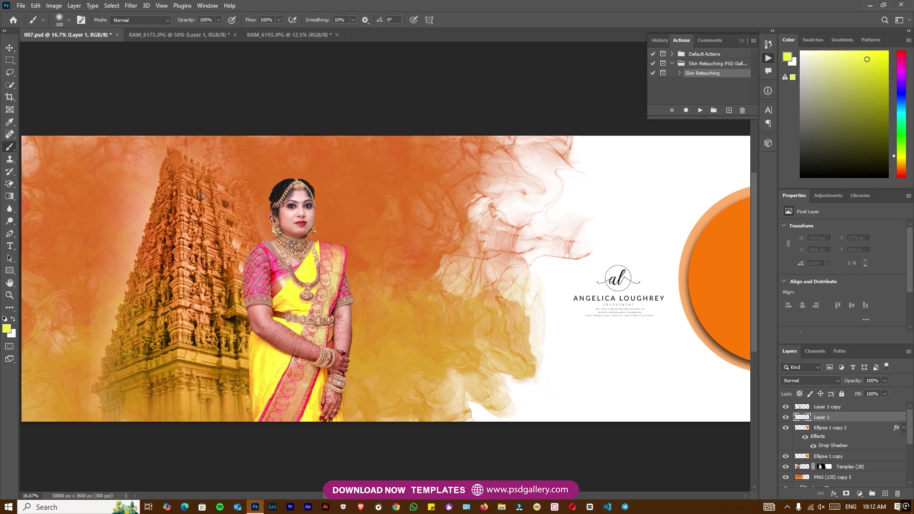
pyautogui.click(7, 328)
pyautogui.write('ffffff')
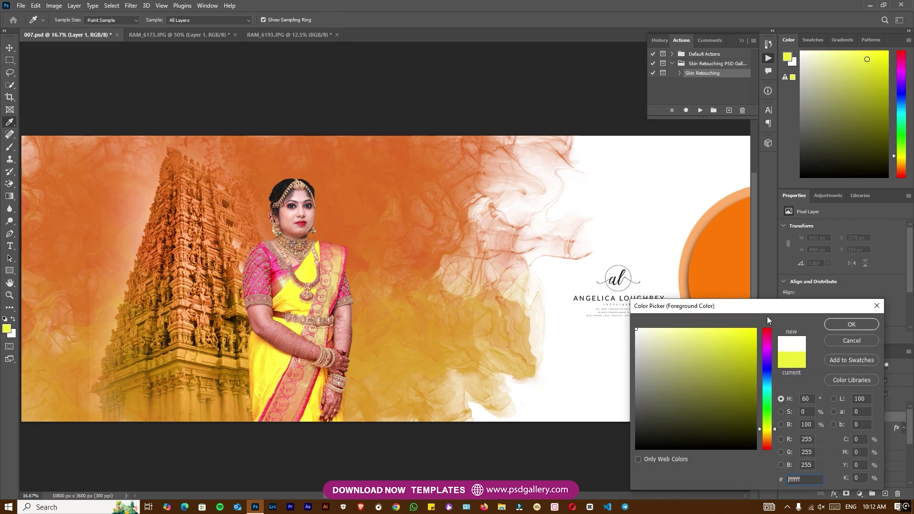
pyautogui.click(850, 325)
# - Enlarge the soft white glow behind the bride to about 3967 px square and set its layer opacity to 63%
pyautogui.hotkey('ctrl', 't')
pyautogui.moveTo(273, 217)
pyautogui.mouseDown()
pyautogui.moveTo(492, 325)
pyautogui.moveTo(477, 315)
pyautogui.mouseUp()
pyautogui.moveTo(355, 274)
pyautogui.mouseDown()
pyautogui.moveTo(387, 304)
pyautogui.moveTo(364, 280)
pyautogui.mouseUp()
pyautogui.press('Return')
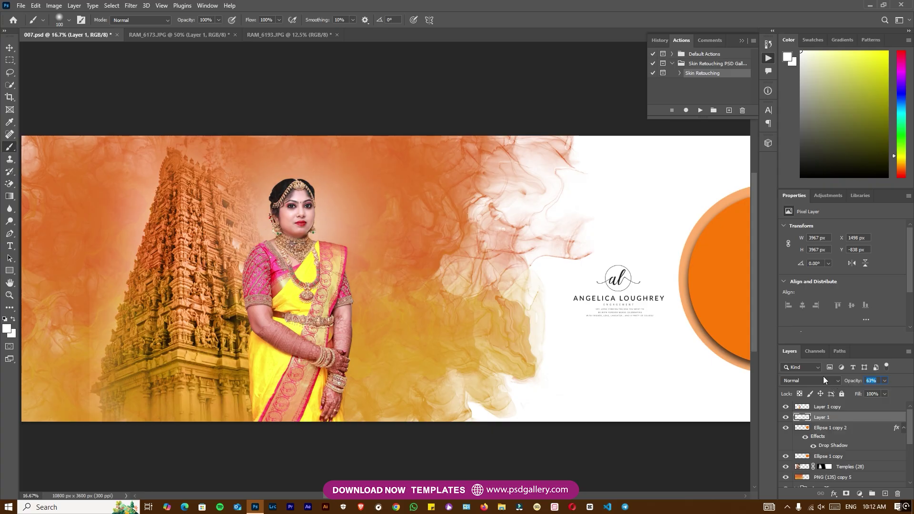
# - Lighten the bride on Layer 1 copy with the Dodge tool at 50% midtone exposure, using a 150 to 200 px brush
pyautogui.hotkey('ctrl', '+')
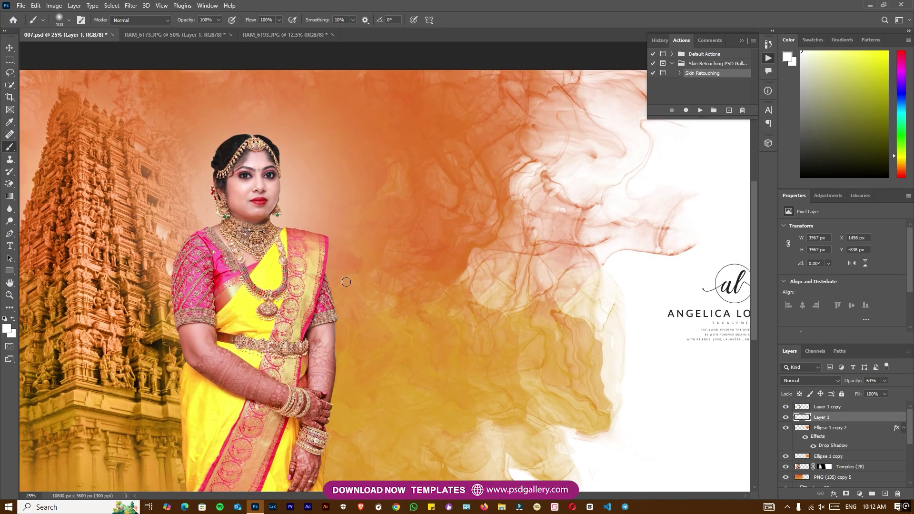
pyautogui.press('v')
pyautogui.click(289, 341)
pyautogui.scroll(-1, 285, 302)
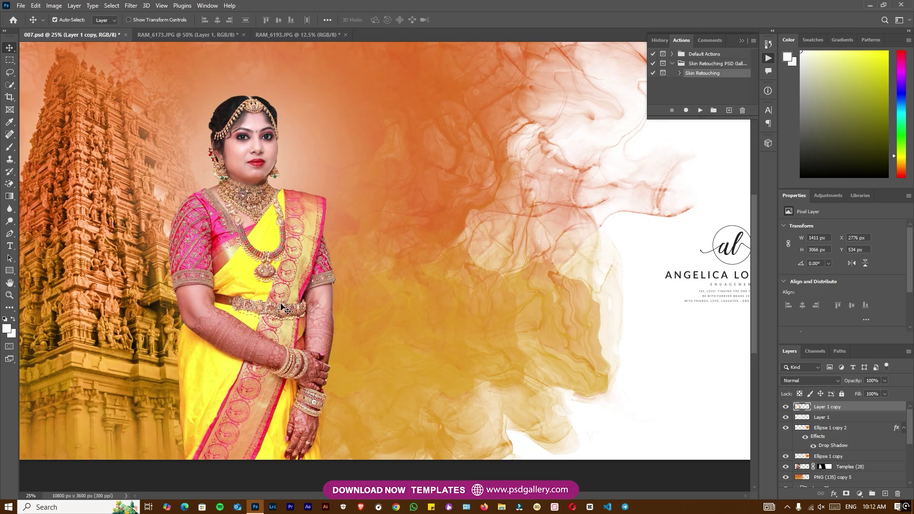
pyautogui.press('o')
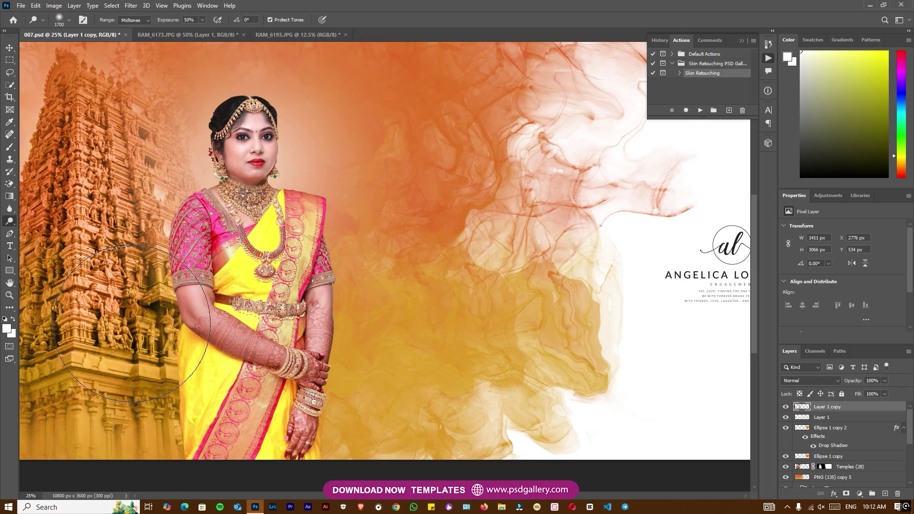
pyautogui.hotkey('ctrl', '+')
pyautogui.moveTo(211, 249)
pyautogui.mouseDown()
pyautogui.moveTo(219, 270)
pyautogui.moveTo(256, 276)
pyautogui.mouseUp()
pyautogui.hotkey('ctrl', '-')
pyautogui.hotkey('ctrl', '+')
pyautogui.hotkey('ctrl', '+')
pyautogui.press('[')
pyautogui.press('[')
pyautogui.press('[')
pyautogui.press('[')
pyautogui.press('[')
pyautogui.press('[')
pyautogui.press('[')
pyautogui.press('[')
pyautogui.press('[')
pyautogui.press('[')
pyautogui.press('[')
pyautogui.press('[')
pyautogui.press('[')
pyautogui.press('[')
pyautogui.press('[')
pyautogui.press('[')
pyautogui.press('[')
pyautogui.press('[')
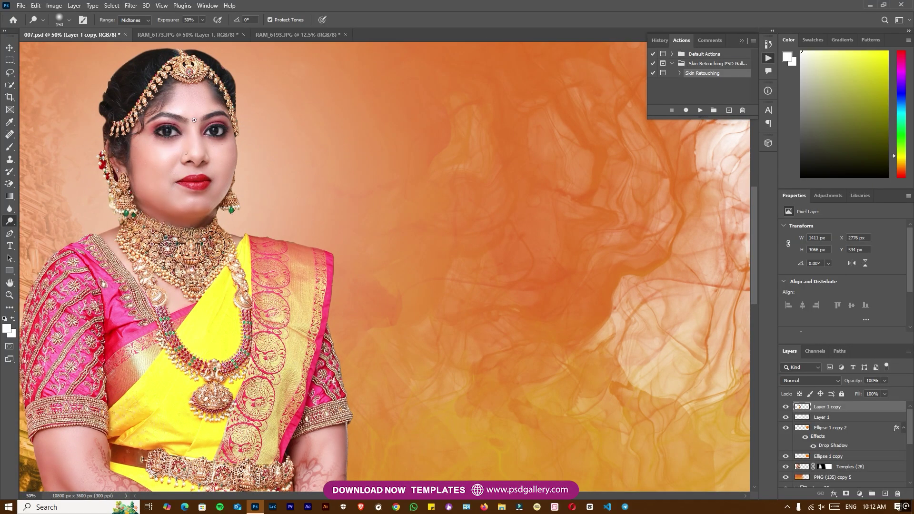
pyautogui.press(']')
pyautogui.press(']')
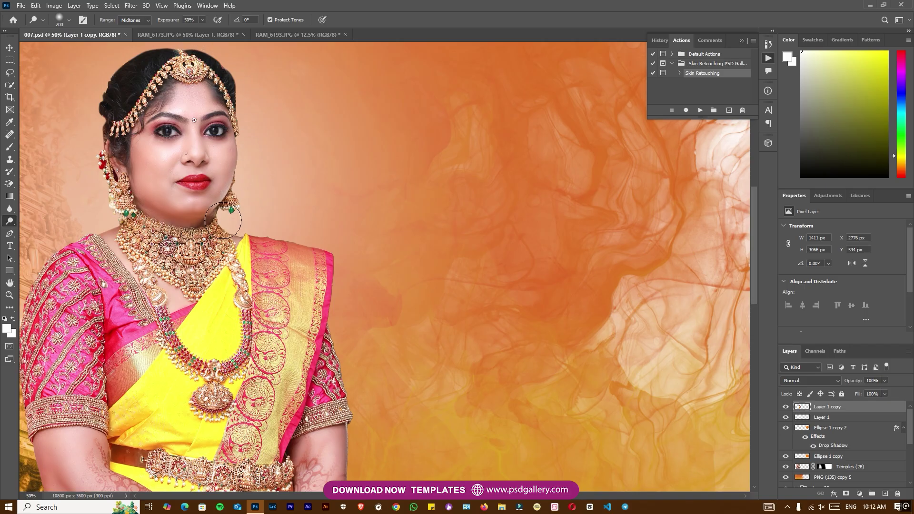
pyautogui.hotkey('ctrl', '-')
pyautogui.hotkey('ctrl', '-')
pyautogui.hotkey('ctrl', '-')
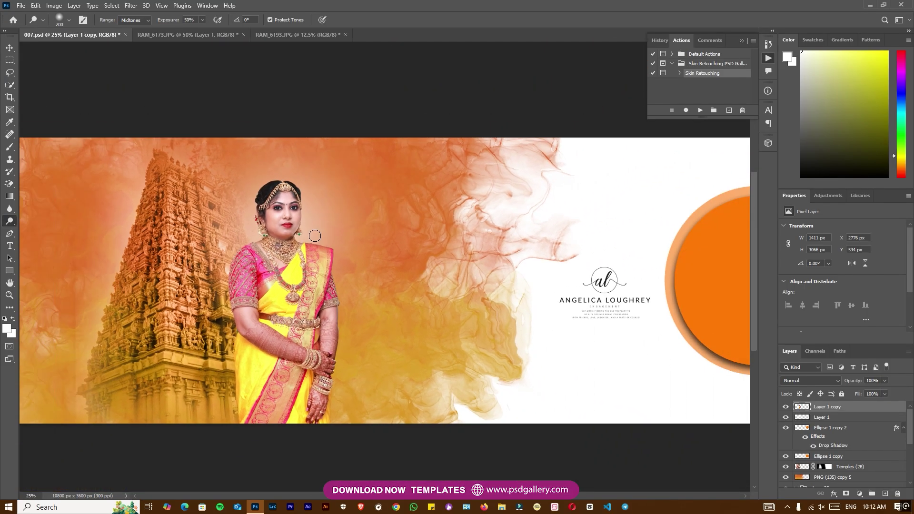
pyautogui.press('b')
pyautogui.rightClick(300, 321)
pyautogui.press('Escape')
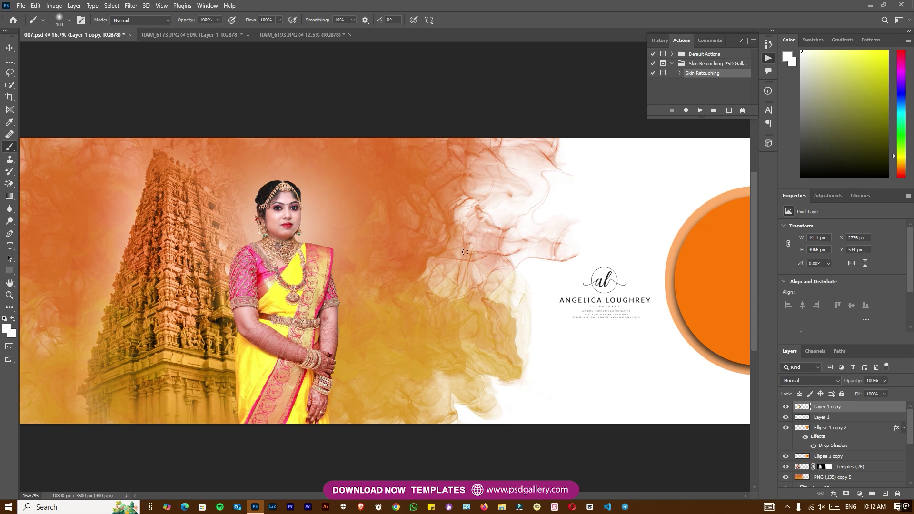
# - Select the inner orange circle, Ellipse 1 copy 2, and bring the bride's photo from RAM_6193.JPG in above it
pyautogui.moveTo(530, 299); pyautogui.dragTo(349, 281)
pyautogui.hotkey('ctrl', '+')
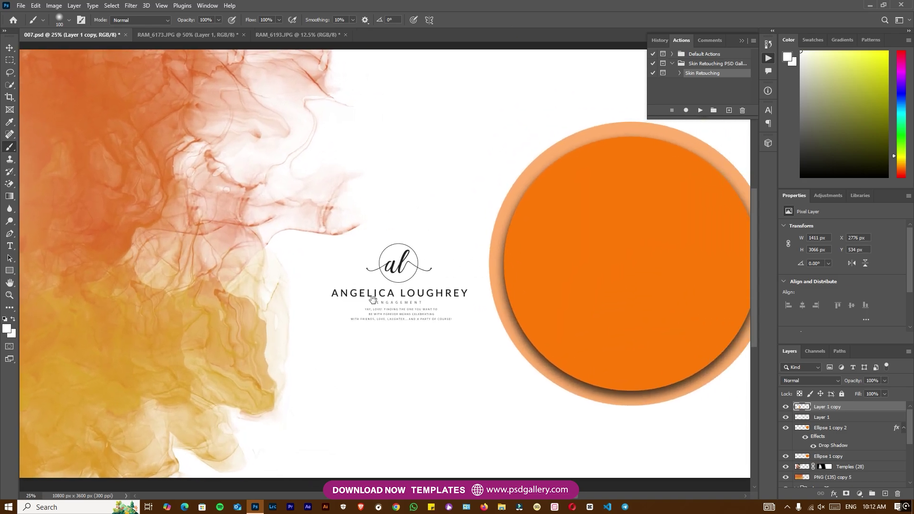
pyautogui.press('v')
pyautogui.rightClick(433, 296)
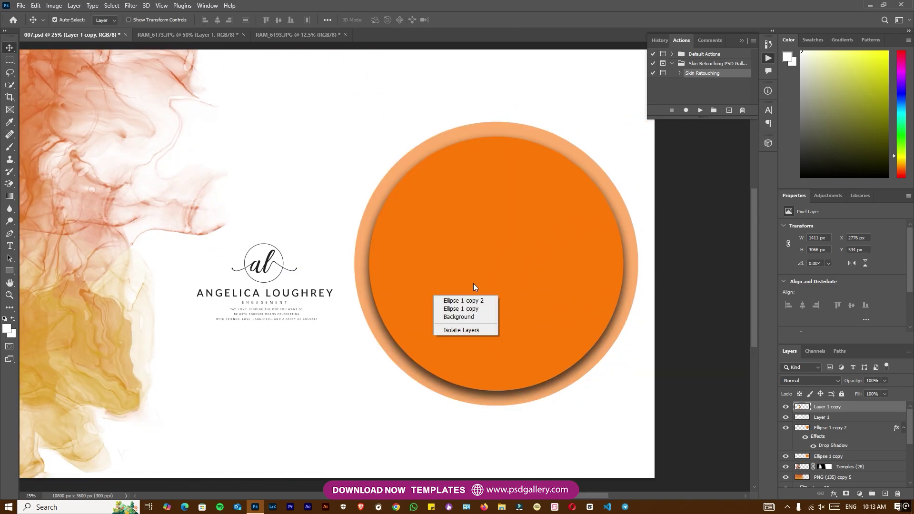
pyautogui.click(458, 300)
pyautogui.click(299, 35)
pyautogui.moveTo(213, 123); pyautogui.dragTo(565, 367)
pyautogui.moveTo(613, 318); pyautogui.dragTo(497, 317)
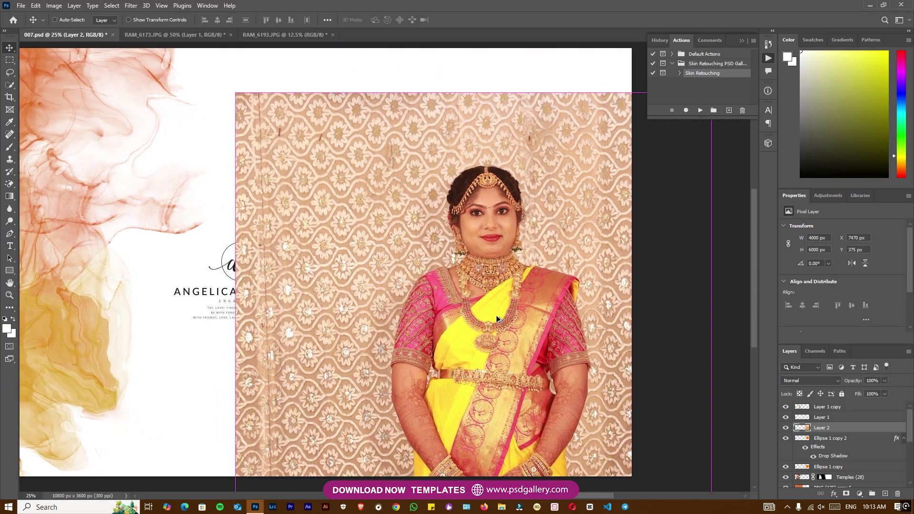
# - Clip the new photo to the orange circle, keep its blend mode Normal and position the bride inside the circle
pyautogui.hotkey('ctrl', 'alt', 'g')
pyautogui.hotkey('ctrl', '-')
pyautogui.moveTo(478, 282); pyautogui.dragTo(459, 278)
pyautogui.click(807, 380)
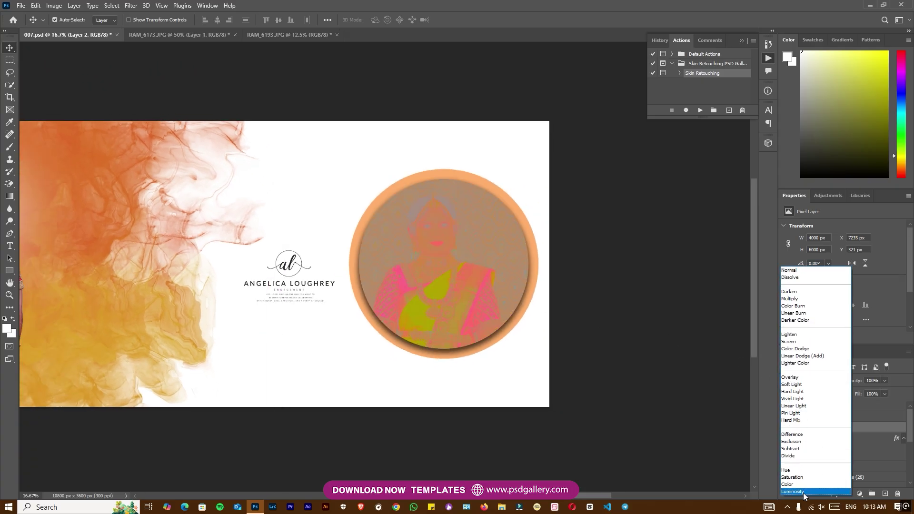
pyautogui.click(783, 272)
pyautogui.moveTo(449, 295); pyautogui.dragTo(304, 312)
pyautogui.moveTo(298, 299); pyautogui.dragTo(306, 295)
# - Scale the clipped photo proportionally to about 3096 by 4644 px and reposition it in the circle
pyautogui.hotkey('ctrl', 't')
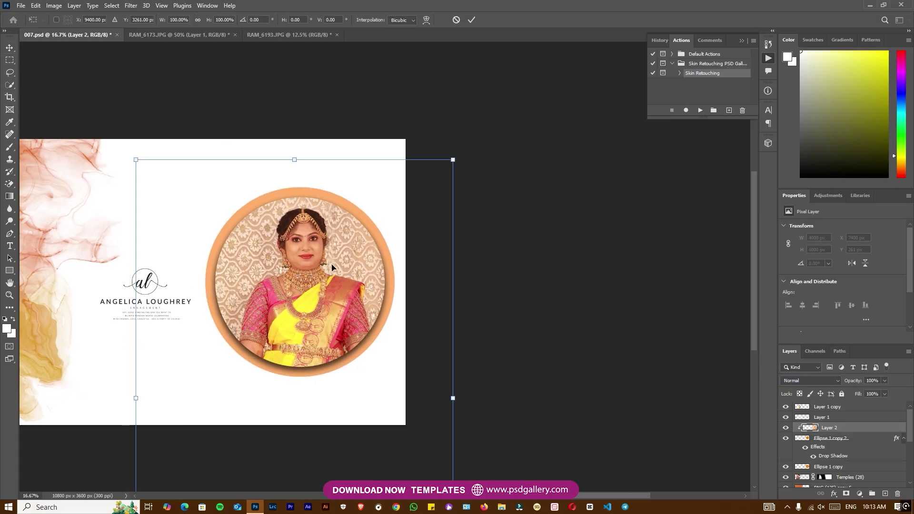
pyautogui.moveTo(453, 158); pyautogui.dragTo(397, 202)
pyautogui.moveTo(317, 273); pyautogui.dragTo(317, 240)
pyautogui.press('Return')
# - Stretch the clipped photo upward to a height of about 4731 px
pyautogui.hotkey('ctrl', '+')
pyautogui.hotkey('ctrl', '+')
pyautogui.hotkey('ctrl', '+')
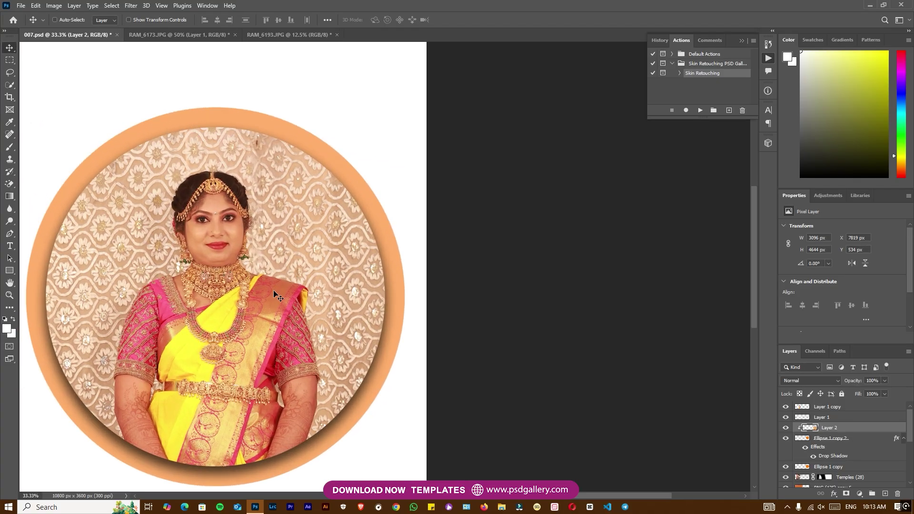
pyautogui.hotkey('ctrl', 't')
pyautogui.moveTo(198, 92); pyautogui.dragTo(199, 78)
pyautogui.press('Return')
# - Remove the dark blemish on the patterned backdrop above the bride with the Spot Healing Brush
pyautogui.moveTo(251, 200); pyautogui.dragTo(237, 207)
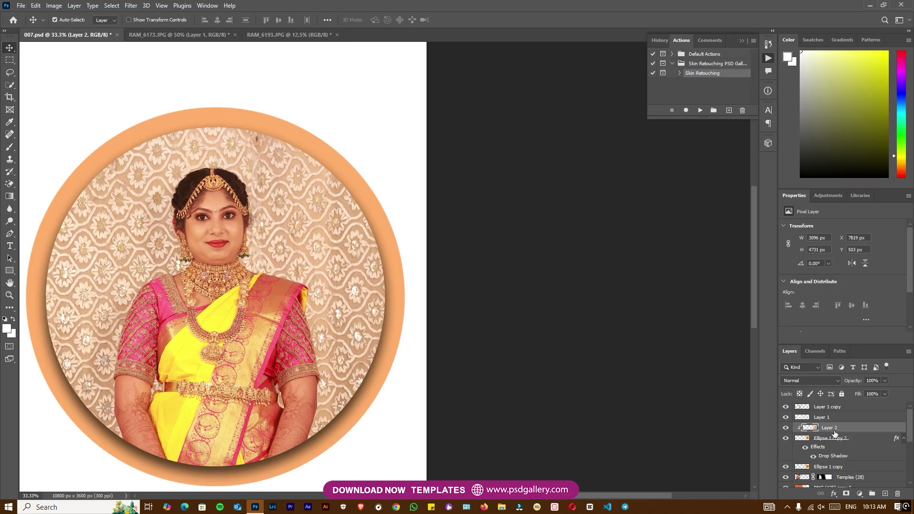
pyautogui.press('j')
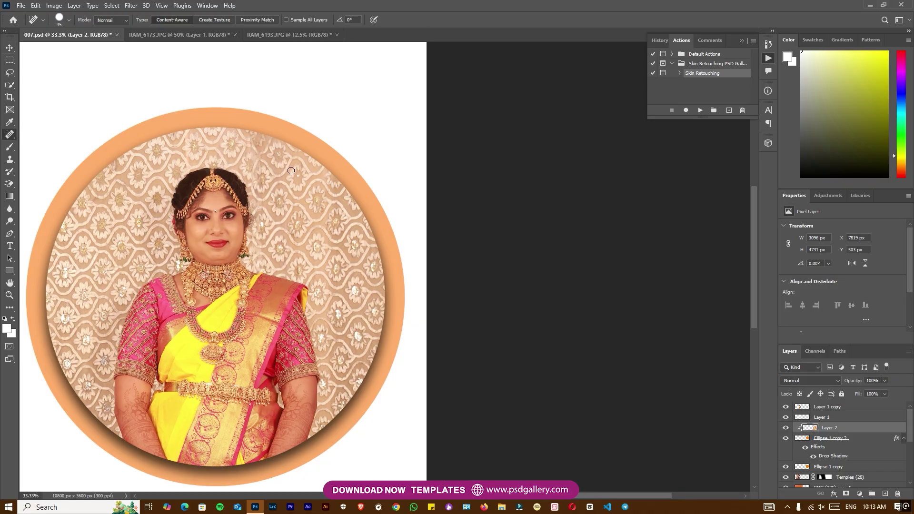
pyautogui.hotkey('ctrl', '-')
# - Adjust the circle photo's midtone Color Balance to -21 Cyan/Red, -9 Magenta/Green and +20 Yellow/Blue
pyautogui.press('v')
pyautogui.rightClick(290, 297)
pyautogui.click(303, 302)
pyautogui.hotkey('ctrl', 'b')
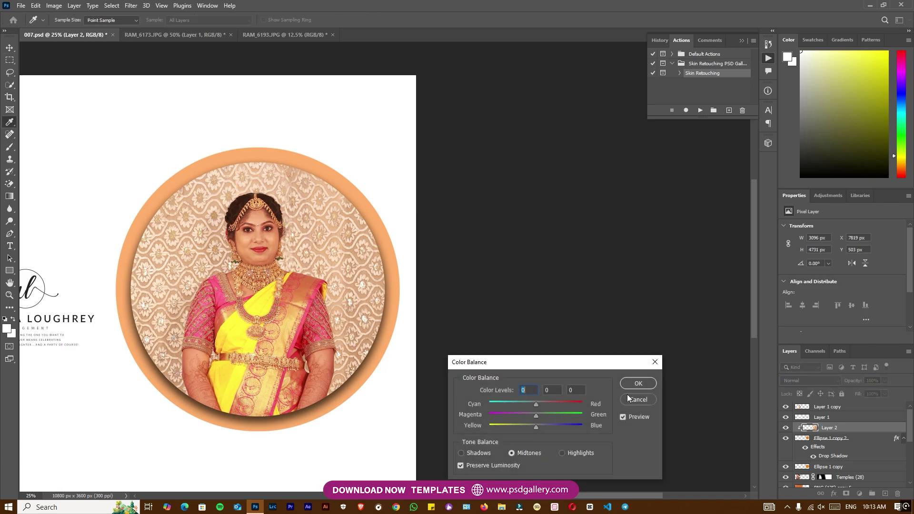
pyautogui.moveTo(535, 430); pyautogui.dragTo(546, 428)
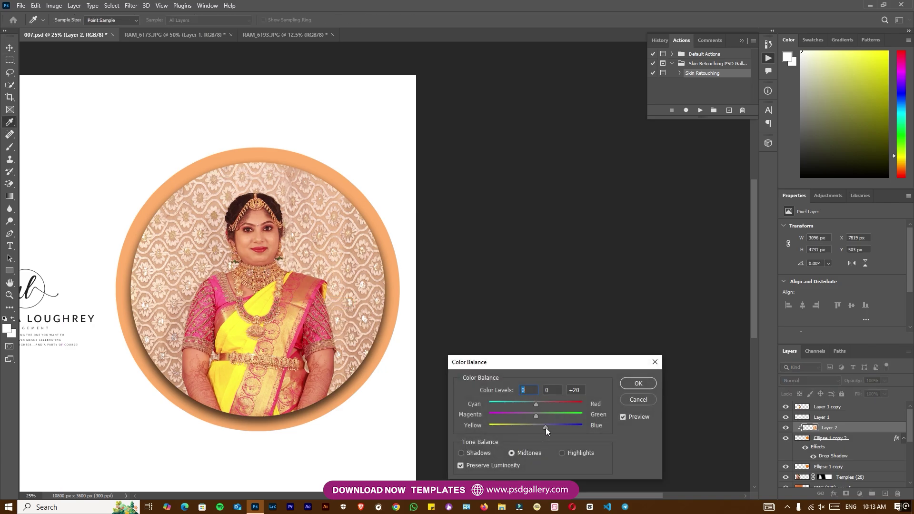
pyautogui.click(527, 404)
pyautogui.moveTo(539, 415); pyautogui.dragTo(533, 415)
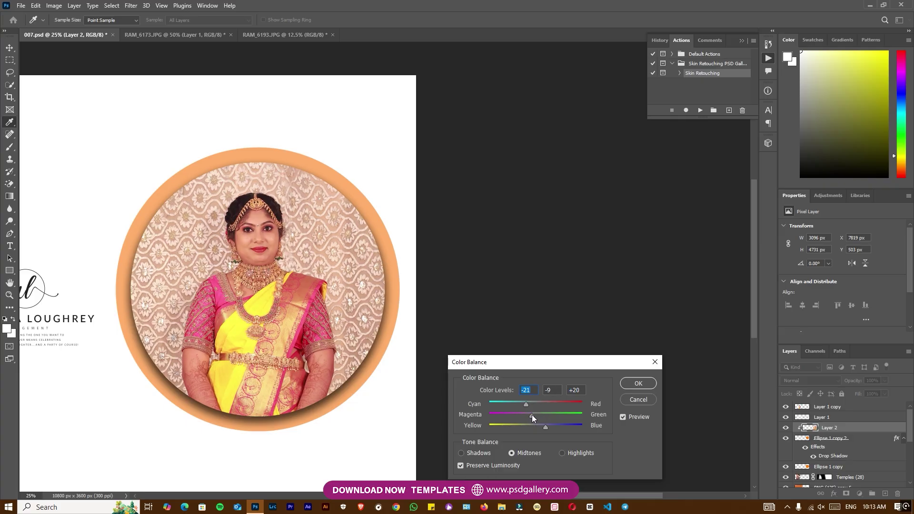
pyautogui.click(638, 383)
# - Adjust the circle photo's Levels with midtones 0.85, white input 231 and a slightly raised black input
pyautogui.press('v')
pyautogui.hotkey('ctrl', '-')
pyautogui.hotkey('ctrl', 'l')
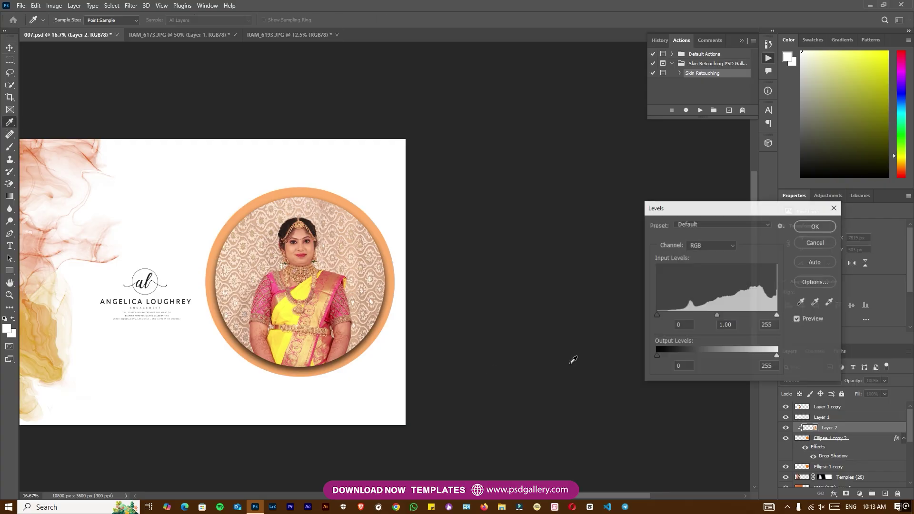
pyautogui.moveTo(719, 316); pyautogui.dragTo(766, 315)
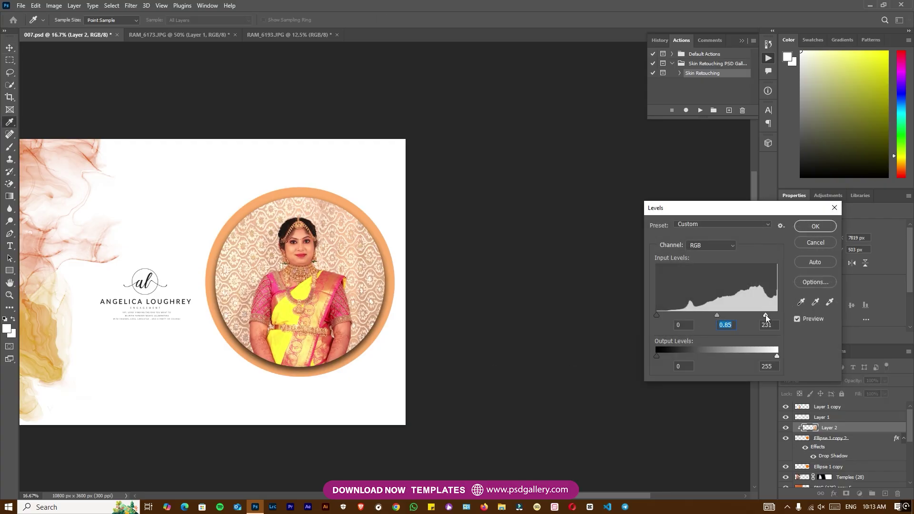
pyautogui.click(662, 315)
pyautogui.click(815, 227)
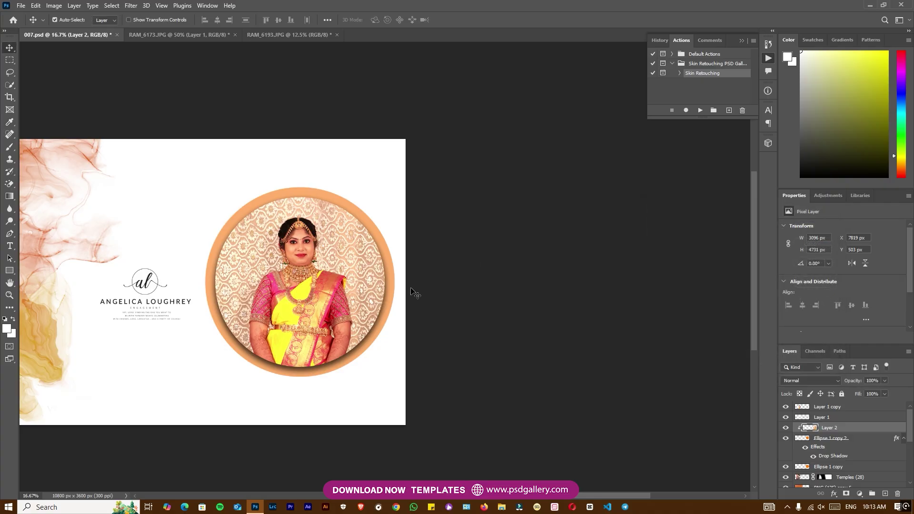
# - Set the circle photo's saturation to -12 and convert the photo to black and white with the Camera Raw filter
pyautogui.hotkey('ctrl', 'u')
pyautogui.moveTo(736, 267); pyautogui.dragTo(734, 267)
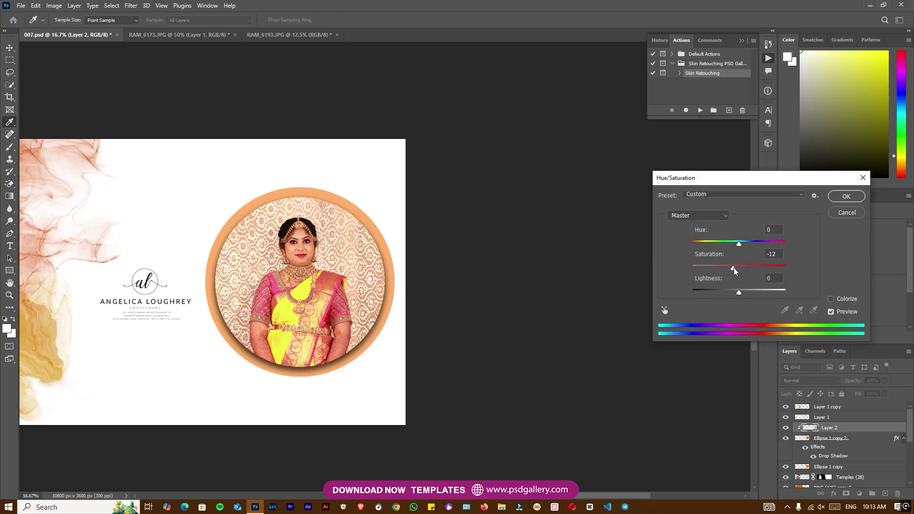
pyautogui.click(837, 197)
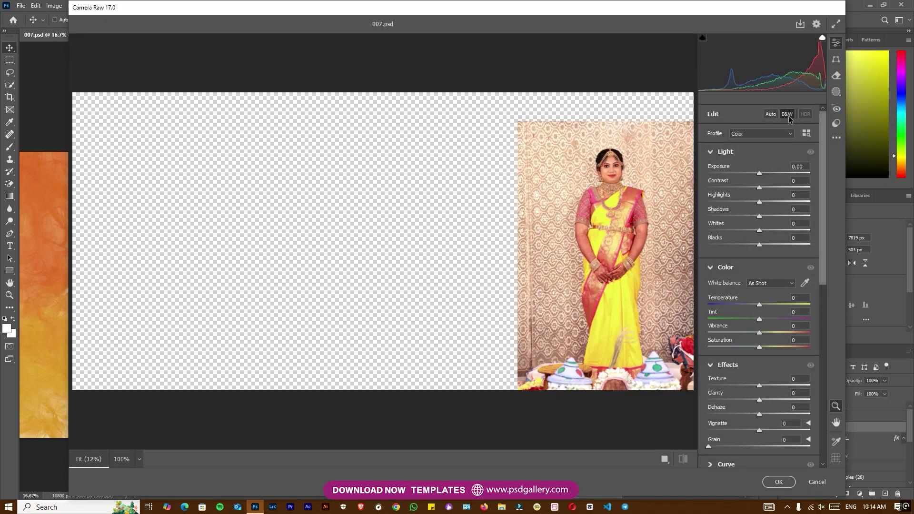
pyautogui.click(788, 114)
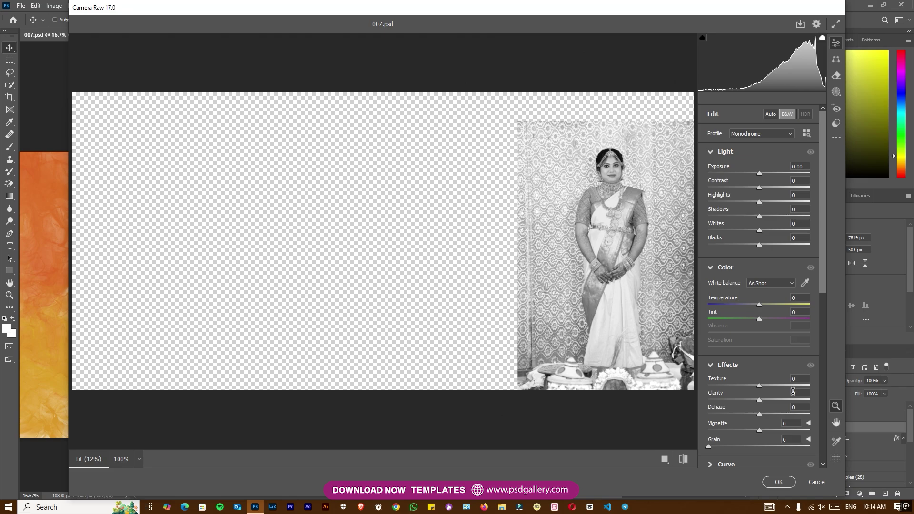
pyautogui.click(837, 124)
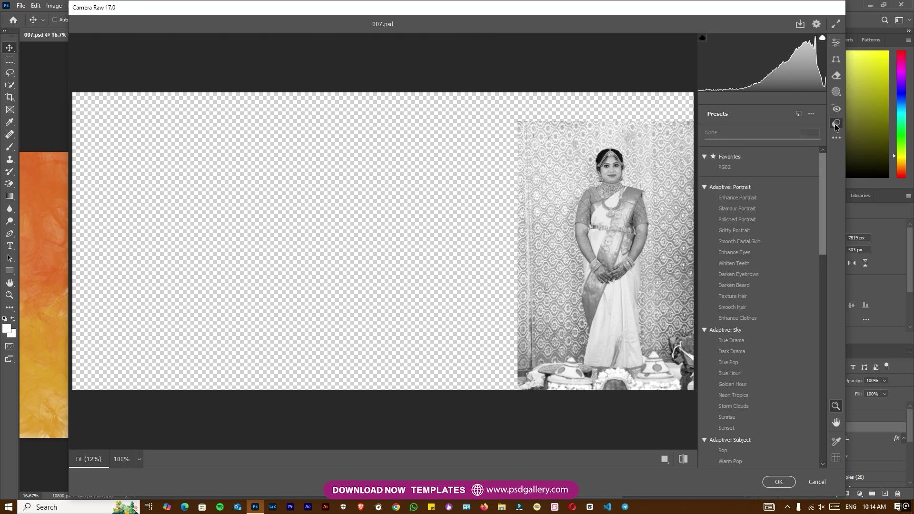
# - Darken the surroundings with an inverted radial gradient mask around the bride's upper body at exposure -2.10, and apply the Camera Raw filter
pyautogui.click(837, 92)
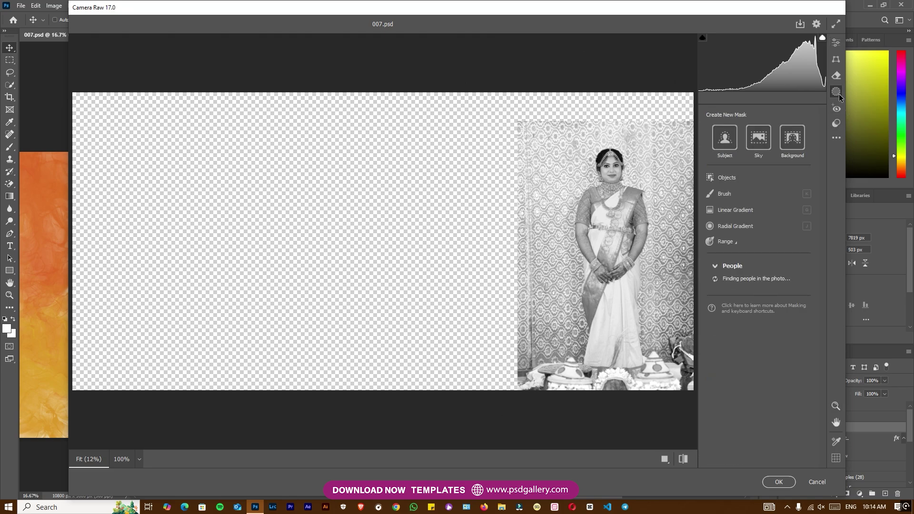
pyautogui.click(734, 226)
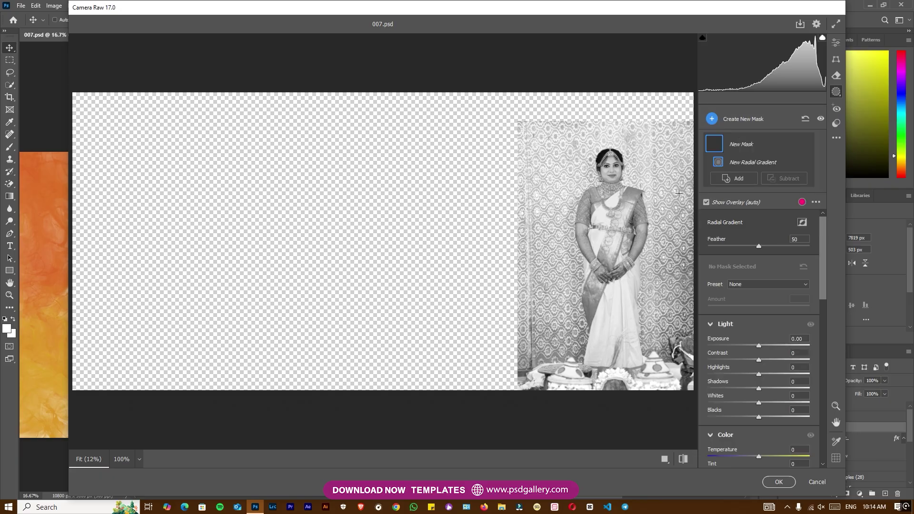
pyautogui.moveTo(689, 181); pyautogui.dragTo(691, 181)
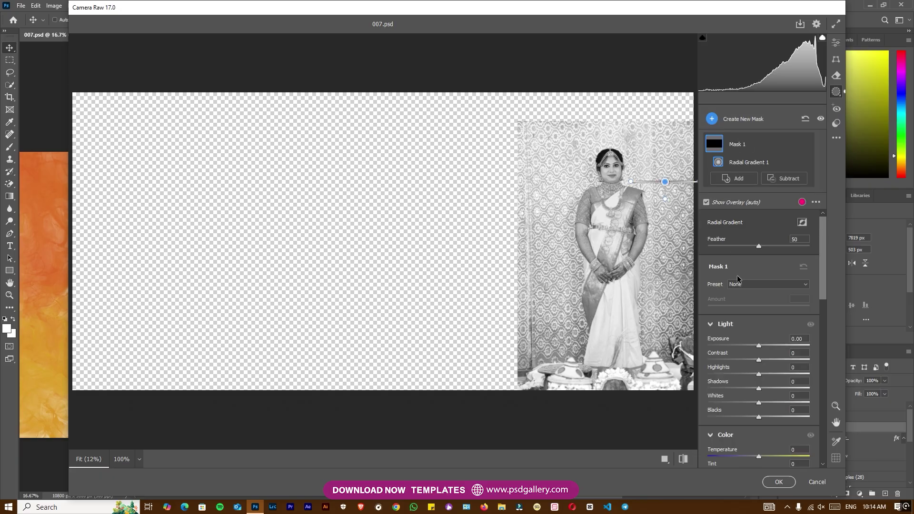
pyautogui.hotkey('ctrl', 'z')
pyautogui.click(719, 226)
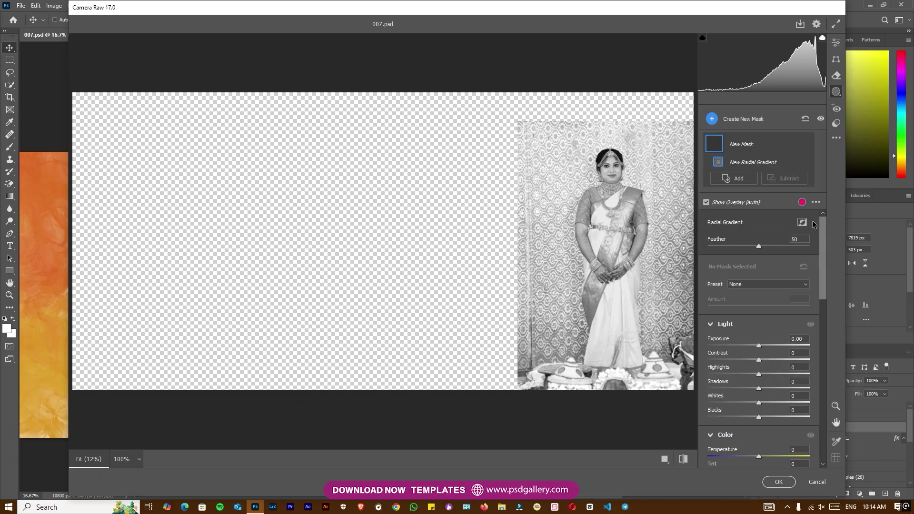
pyautogui.moveTo(632, 210)
pyautogui.mouseDown()
pyautogui.moveTo(717, 267)
pyautogui.moveTo(716, 257)
pyautogui.mouseUp()
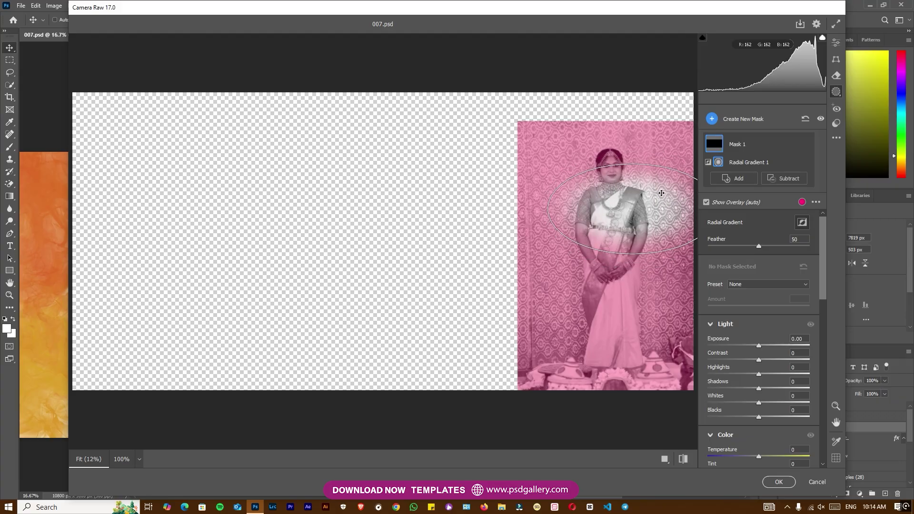
pyautogui.moveTo(653, 158)
pyautogui.mouseDown()
pyautogui.moveTo(655, 203)
pyautogui.moveTo(613, 171)
pyautogui.mouseUp()
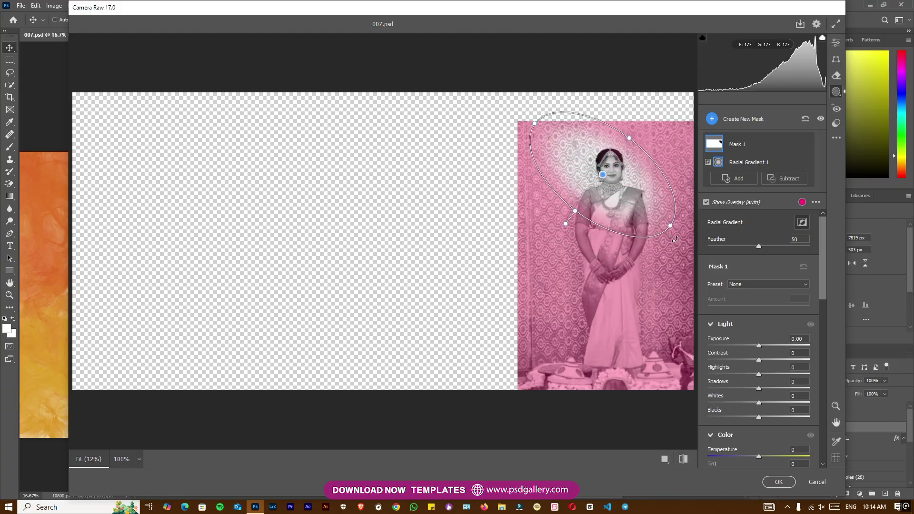
pyautogui.moveTo(672, 228); pyautogui.dragTo(700, 248)
pyautogui.moveTo(575, 211); pyautogui.dragTo(610, 219)
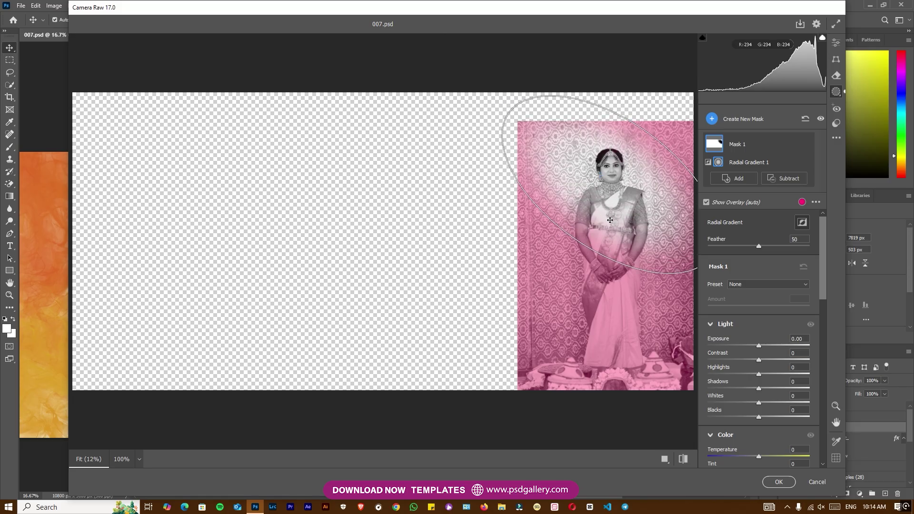
pyautogui.moveTo(760, 348); pyautogui.dragTo(733, 345)
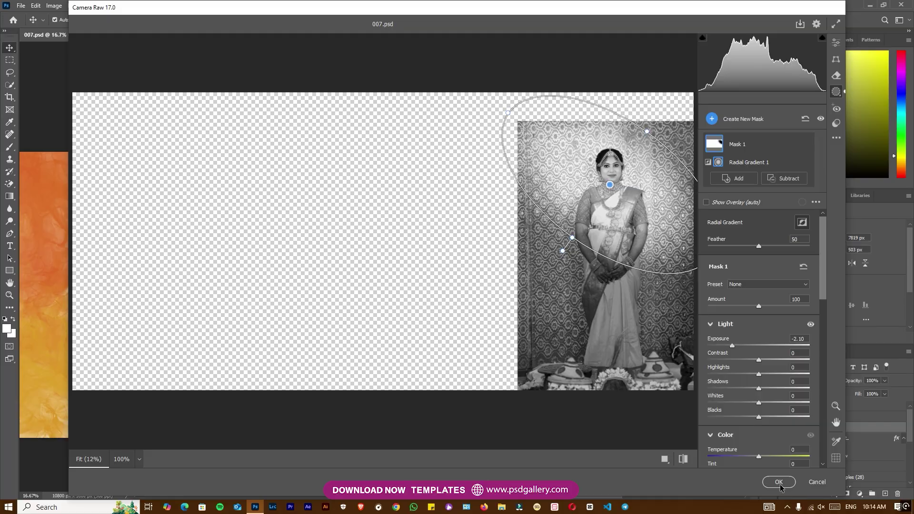
pyautogui.click(778, 482)
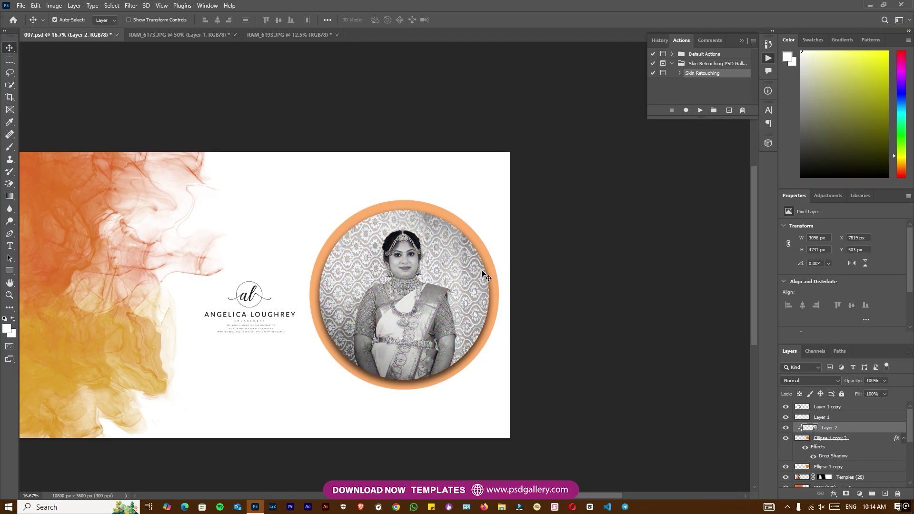
pyautogui.hotkey('ctrl', '+')
pyautogui.moveTo(483, 305); pyautogui.dragTo(410, 294)
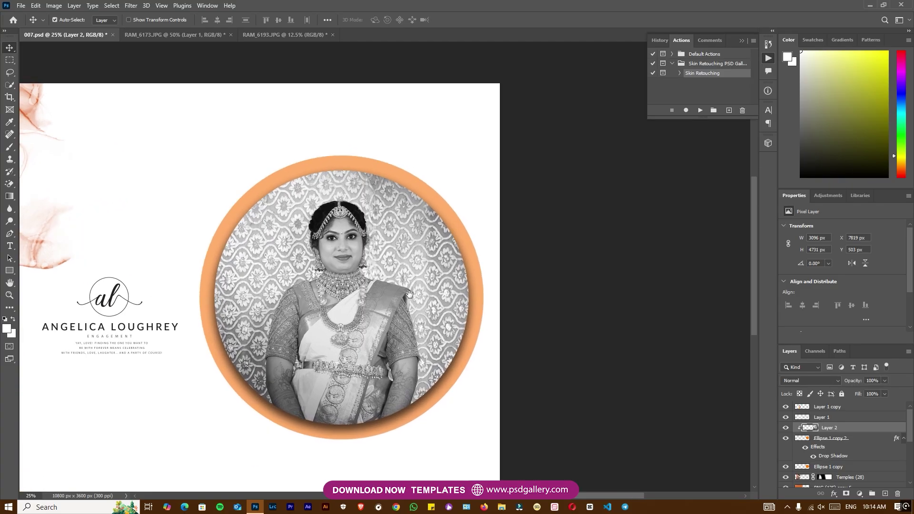
pyautogui.press('o')
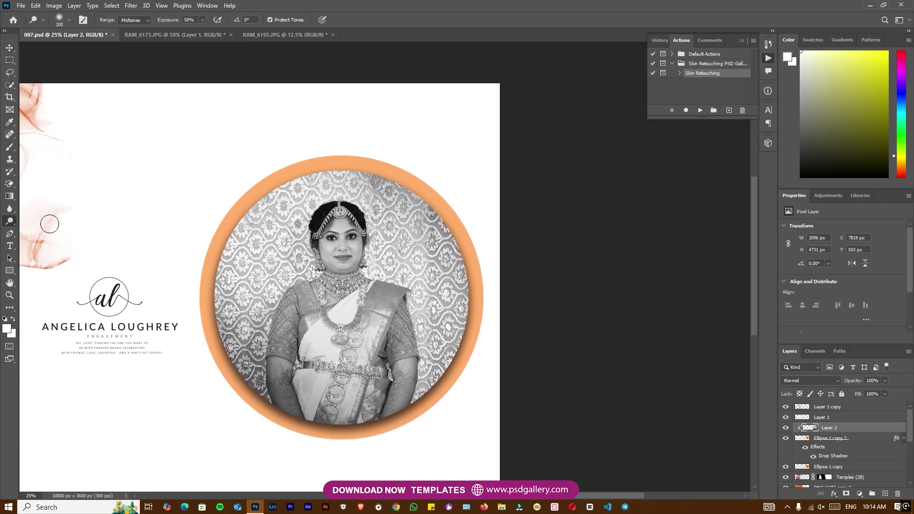
pyautogui.press(']')
pyautogui.press(']')
pyautogui.press(']')
pyautogui.press(']')
pyautogui.press(']')
pyautogui.press(']')
pyautogui.press(']')
pyautogui.press(']')
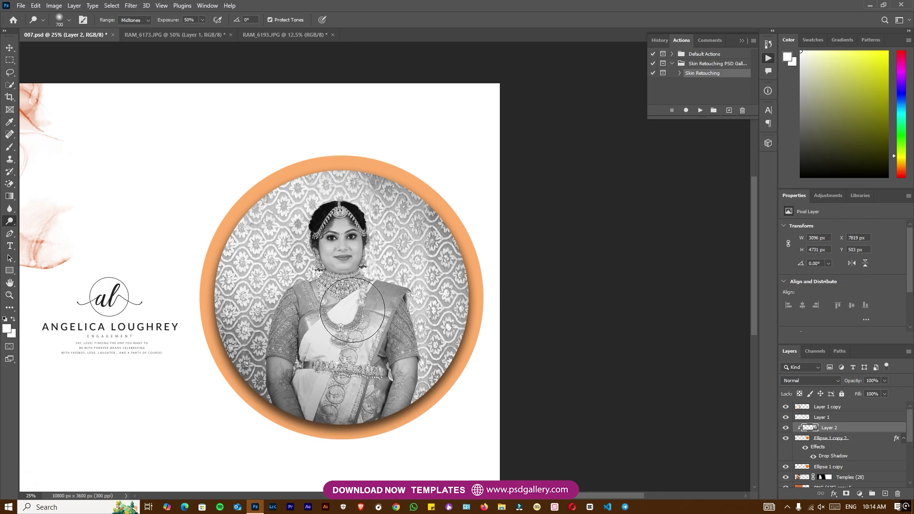
pyautogui.hotkey('ctrl', '+')
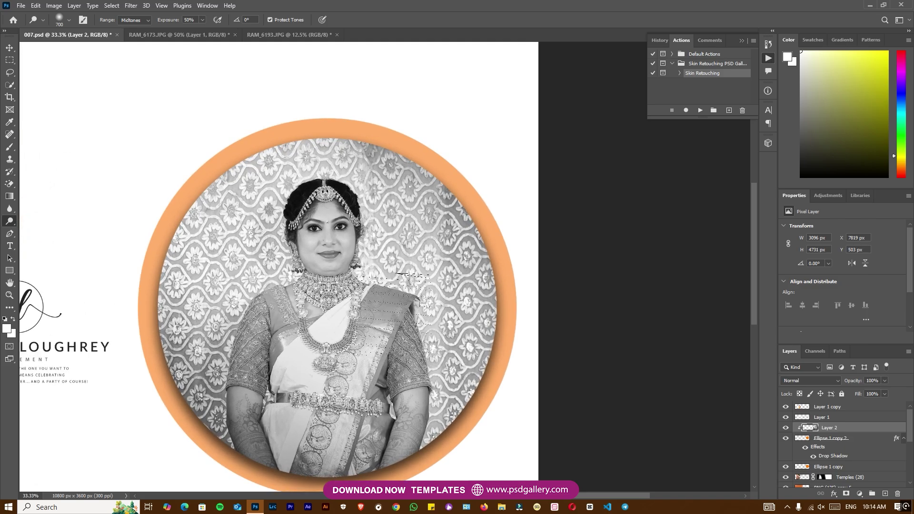
pyautogui.hotkey('ctrl', '-')
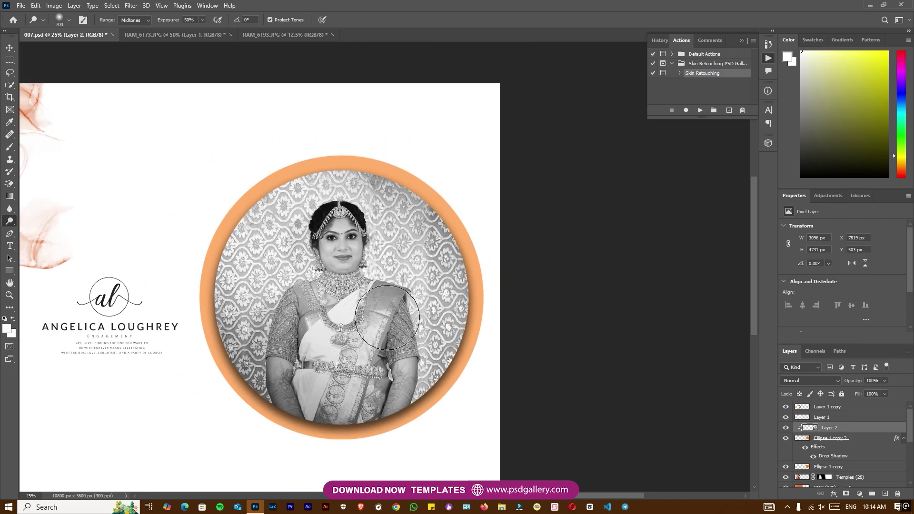
# - Sample the circle frame's orange as foreground colour and add a new empty layer above the clipped photo
pyautogui.press('i')
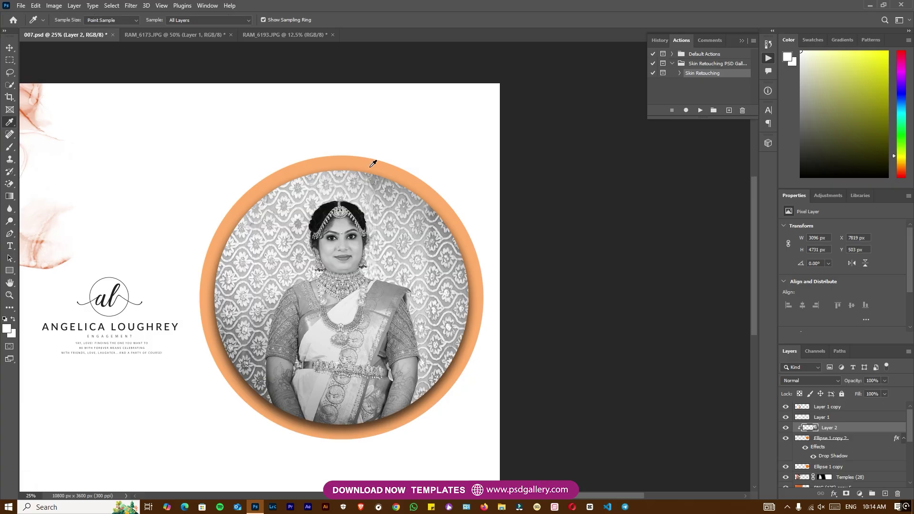
pyautogui.click(373, 164)
pyautogui.press('v')
pyautogui.rightClick(369, 291)
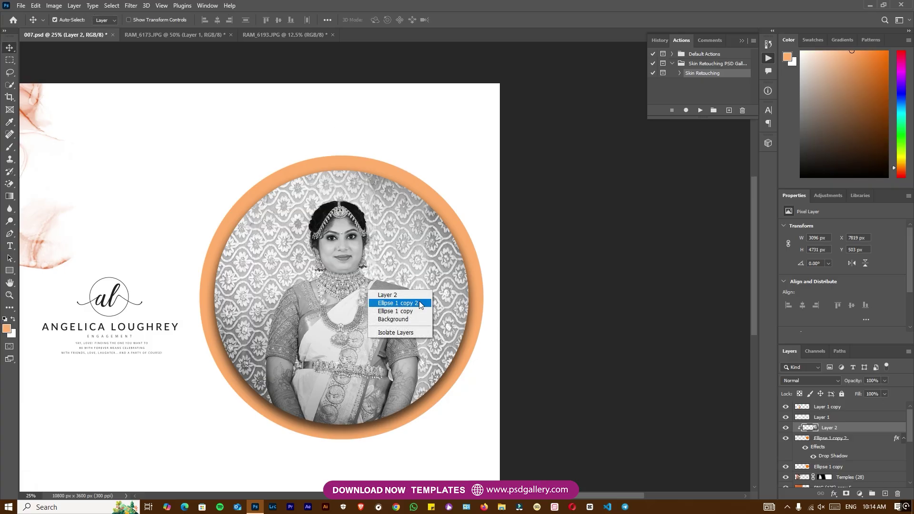
pyautogui.click(387, 295)
pyautogui.click(885, 494)
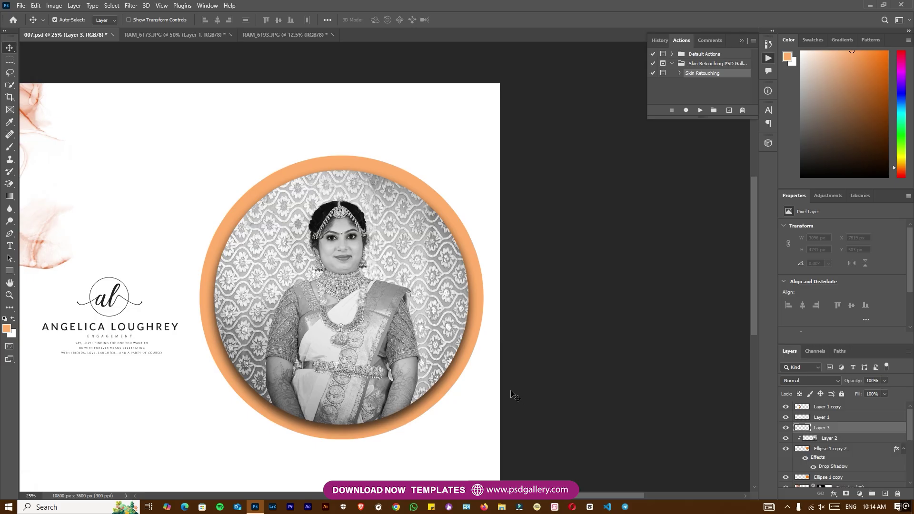
# - Paint one soft orange dab on the new layer and scale it to about 5964 by 5964 px over the circle photo
pyautogui.press('b')
pyautogui.click(306, 269)
pyautogui.hotkey('ctrl', 't')
pyautogui.moveTo(316, 279)
pyautogui.mouseDown()
pyautogui.moveTo(612, 505)
pyautogui.moveTo(534, 361)
pyautogui.moveTo(450, 366)
pyautogui.mouseUp()
pyautogui.moveTo(448, 407); pyautogui.dragTo(452, 430)
pyautogui.press('Return')
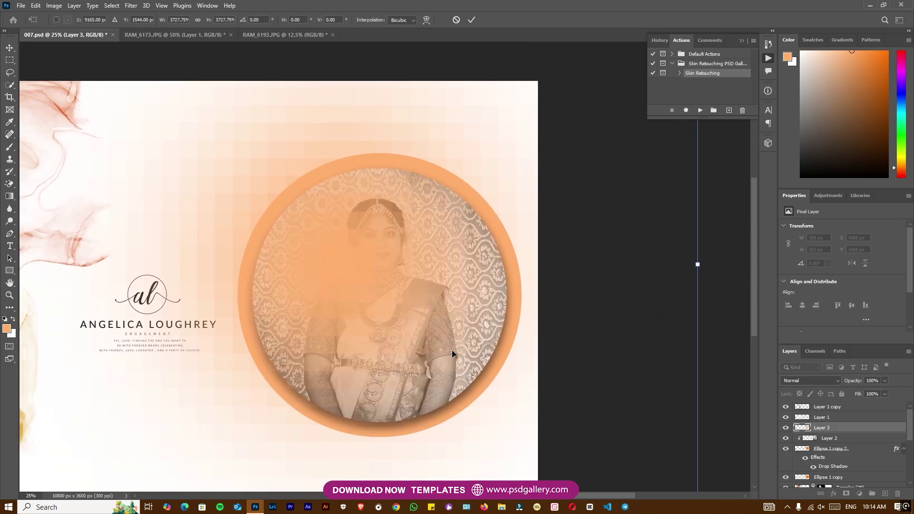
# - Set the orange dab layer's blend mode to Color and its opacity to 49%
pyautogui.press('b')
pyautogui.click(797, 381)
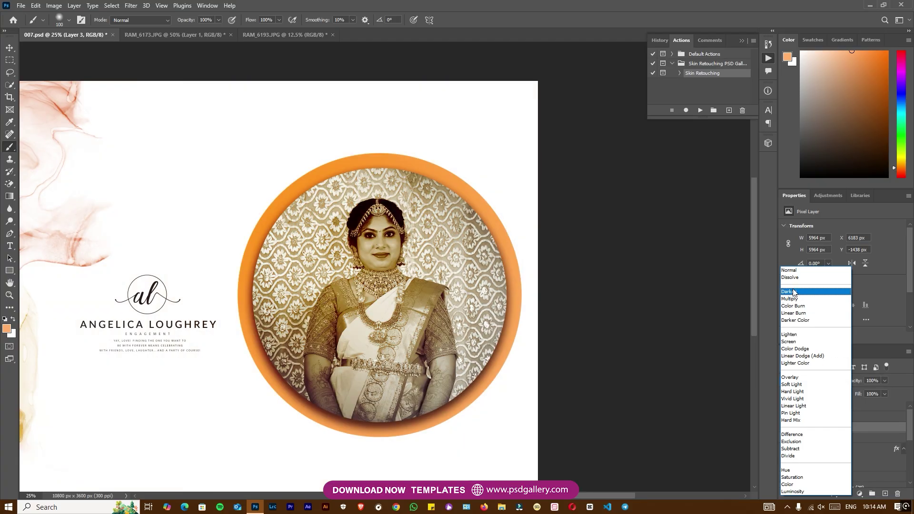
pyautogui.click(790, 485)
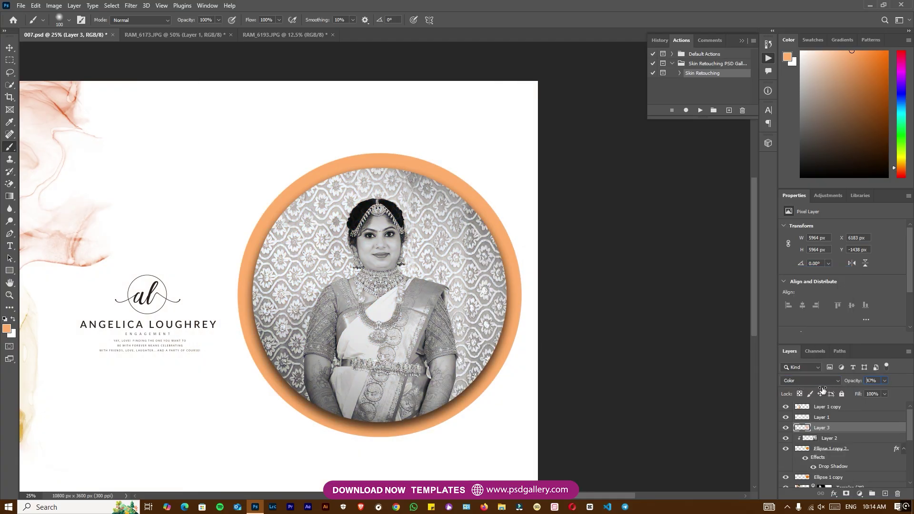
pyautogui.hotkey('ctrl', '-')
pyautogui.hotkey('ctrl', '-')
pyautogui.hotkey('ctrl', '-')
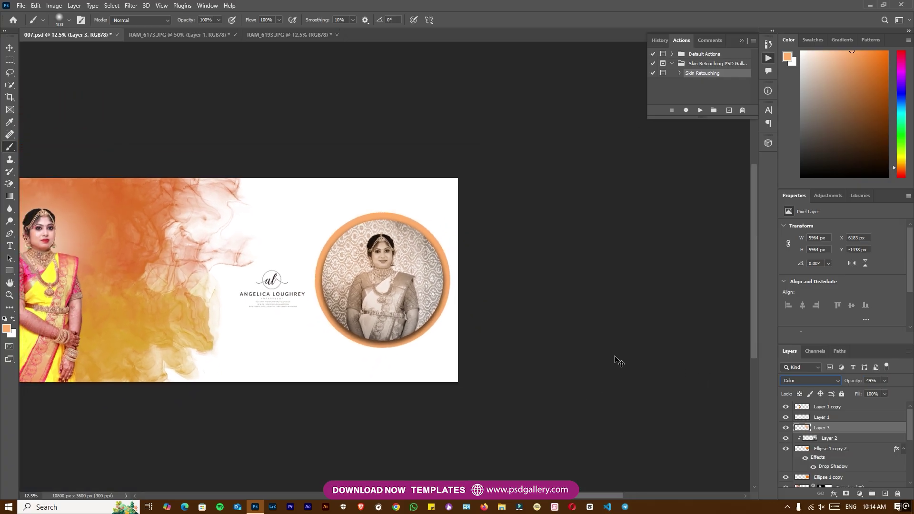
# - Reposition the orange tint layer so it covers the bride photo in the circle more evenly
pyautogui.press('v')
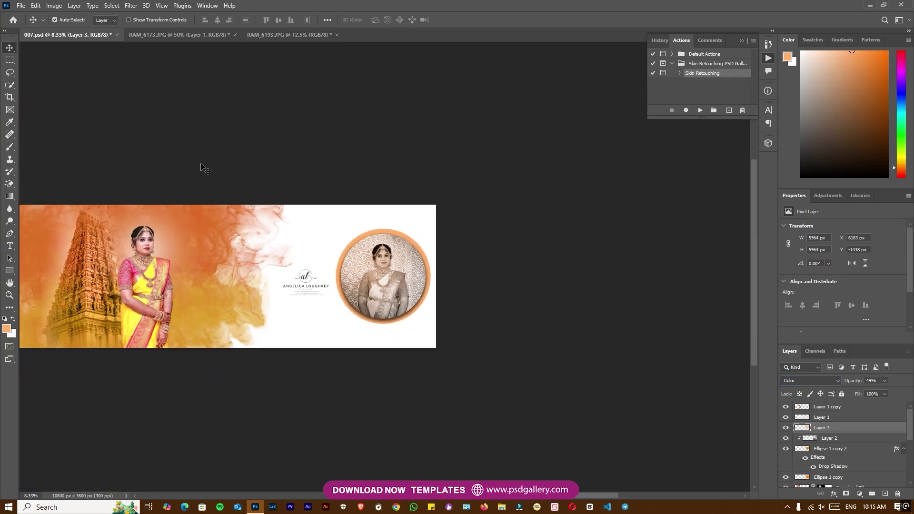
pyautogui.moveTo(387, 325); pyautogui.dragTo(358, 267)
pyautogui.hotkey('ctrl', '+')
pyautogui.hotkey('ctrl', '+')
# - Duplicate the orange tint layer and shift the copy's hue to -18 with Hue/Saturation
pyautogui.hotkey('ctrl', 'j')
pyautogui.hotkey('ctrl', 'u')
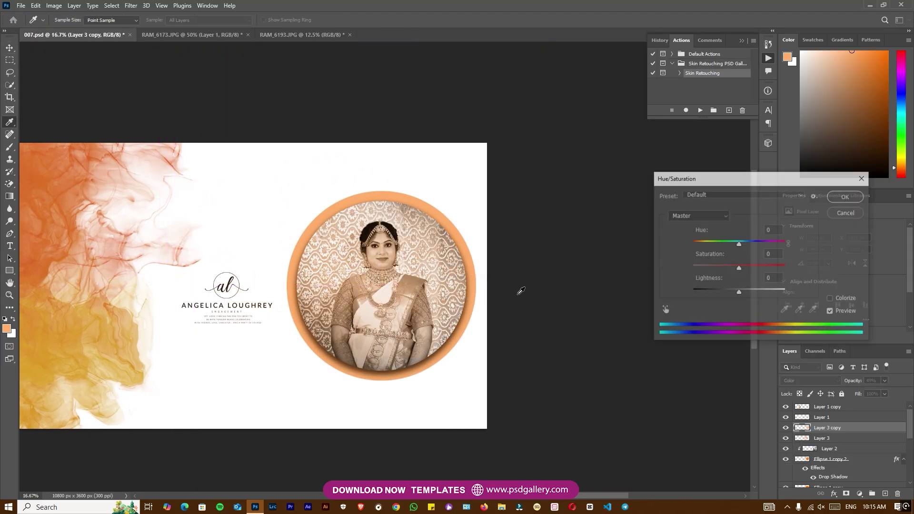
pyautogui.moveTo(743, 244)
pyautogui.mouseDown()
pyautogui.moveTo(751, 244)
pyautogui.moveTo(732, 246)
pyautogui.mouseUp()
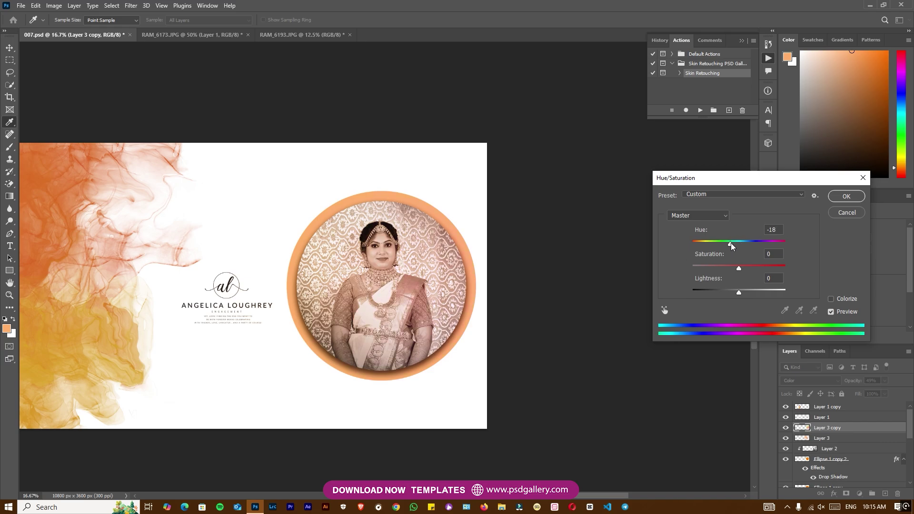
pyautogui.click(847, 196)
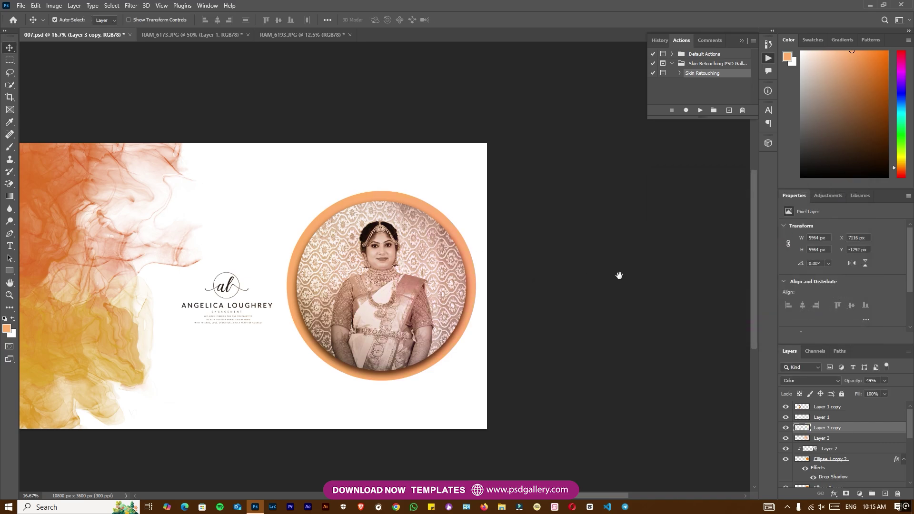
# - Select the cut-out bride's upper layer, Layer 1 copy, and activate the Dodge tool for midtones at 50% exposure
pyautogui.moveTo(339, 270); pyautogui.dragTo(612, 277)
pyautogui.hotkey('ctrl', '+')
pyautogui.moveTo(425, 285); pyautogui.dragTo(638, 253)
pyautogui.hotkey('ctrl', '-')
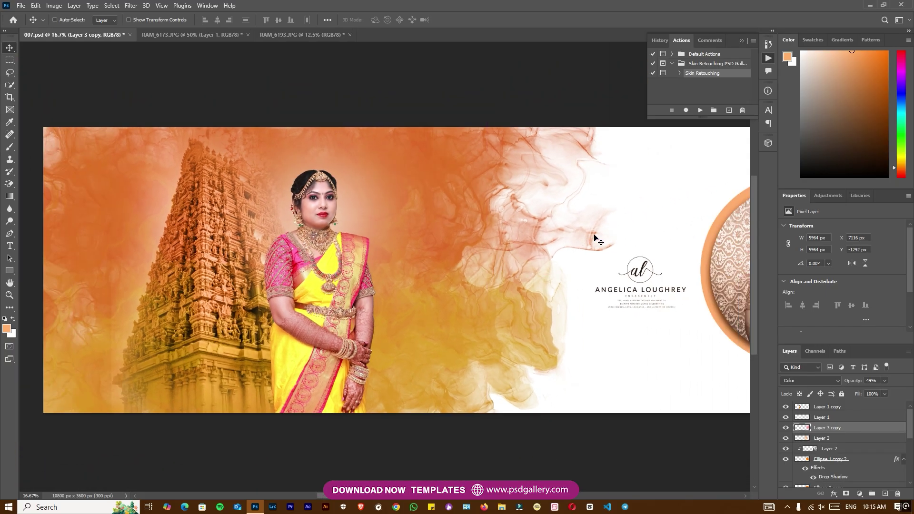
pyautogui.hscroll(3, 598, 241)
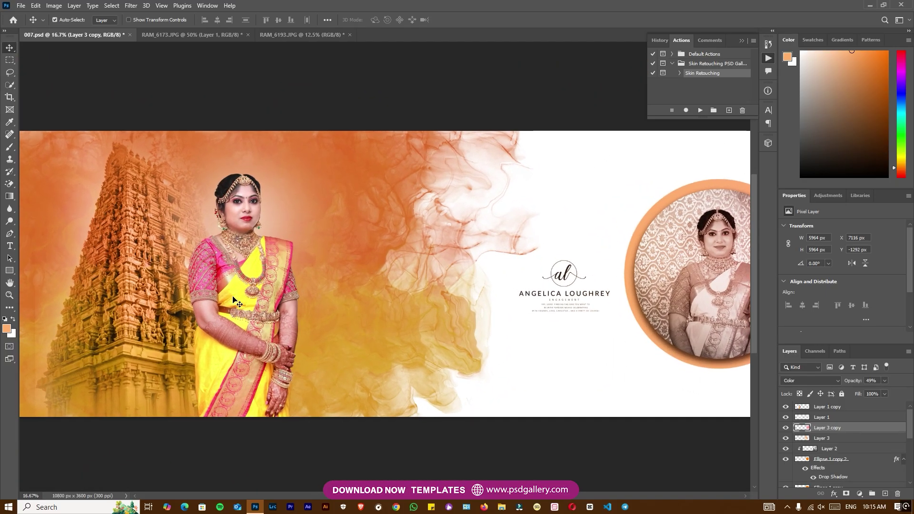
pyautogui.rightClick(244, 295)
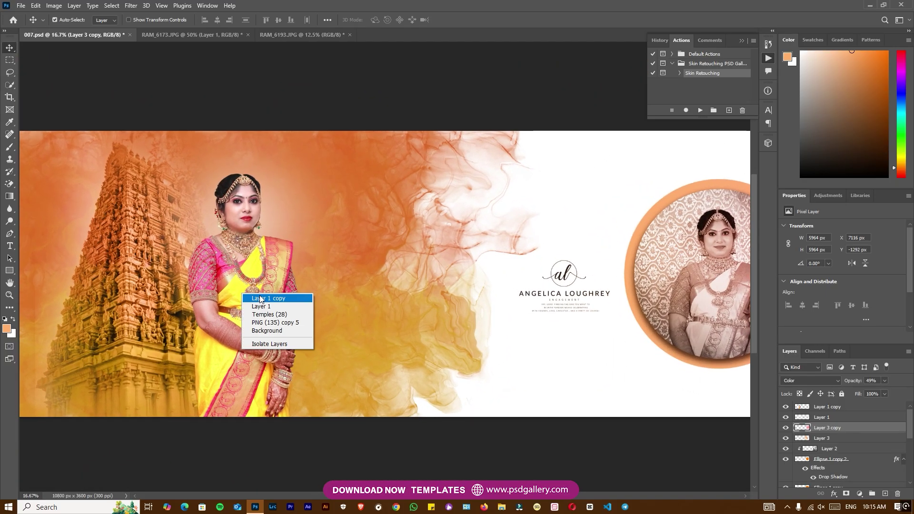
pyautogui.click(260, 298)
pyautogui.scroll(3, 321, 310)
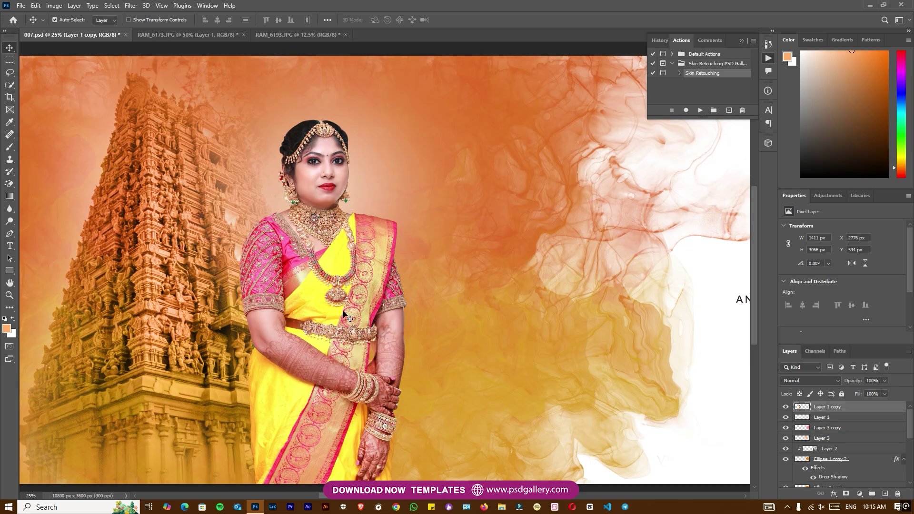
pyautogui.press('b')
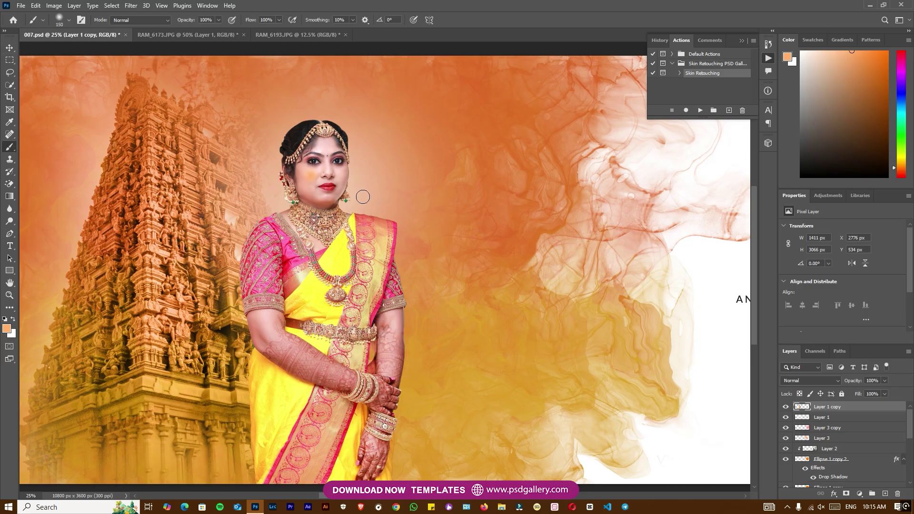
pyautogui.click(10, 222)
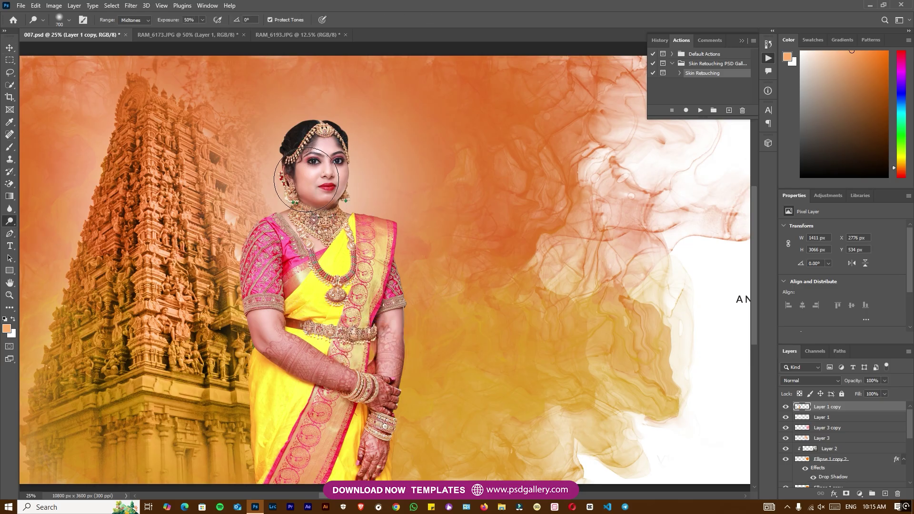
# - Reduce the Dodge brush to 500 px and lighten the cut-out bride's skin and sari
pyautogui.press('[')
pyautogui.press('[')
pyautogui.press('[')
pyautogui.press('[')
pyautogui.press(']')
pyautogui.moveTo(320, 433); pyautogui.dragTo(320, 390)
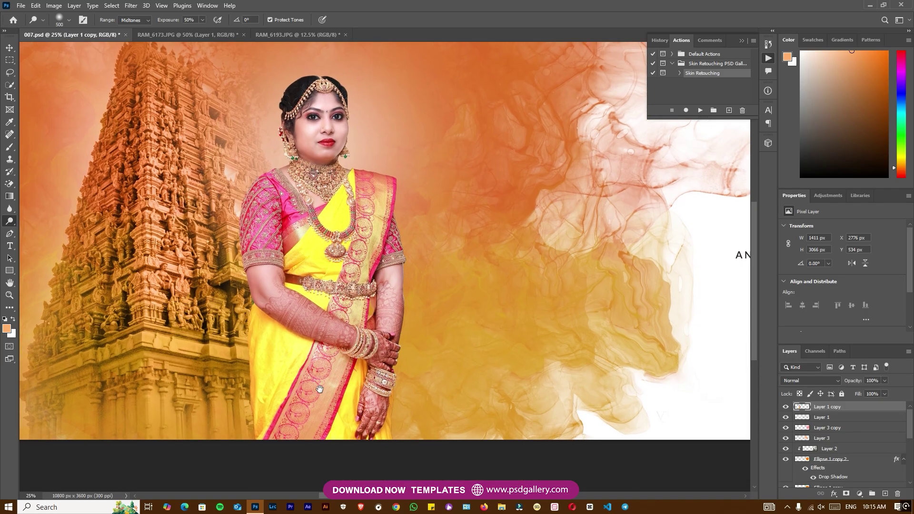
pyautogui.scroll(2, 300, 247)
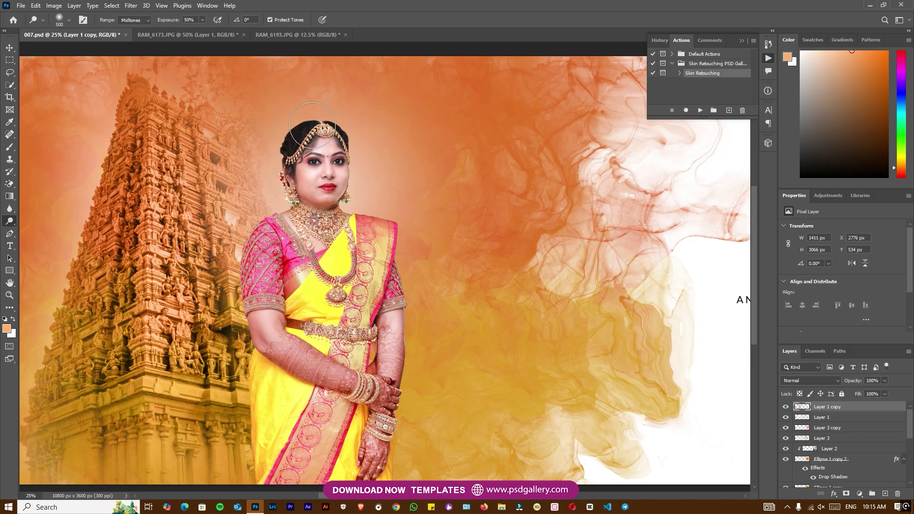
# - Reselect the cut-out bride's Layer 1 copy on the canvas and return to the Dodge tool
pyautogui.hotkey('ctrl', '-')
pyautogui.hotkey('ctrl', '-')
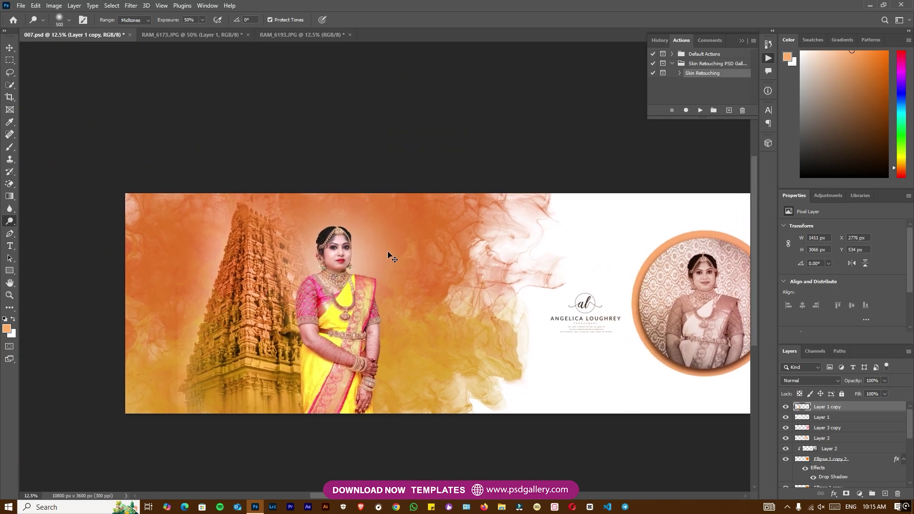
pyautogui.press('v')
pyautogui.hotkey('ctrl', '+')
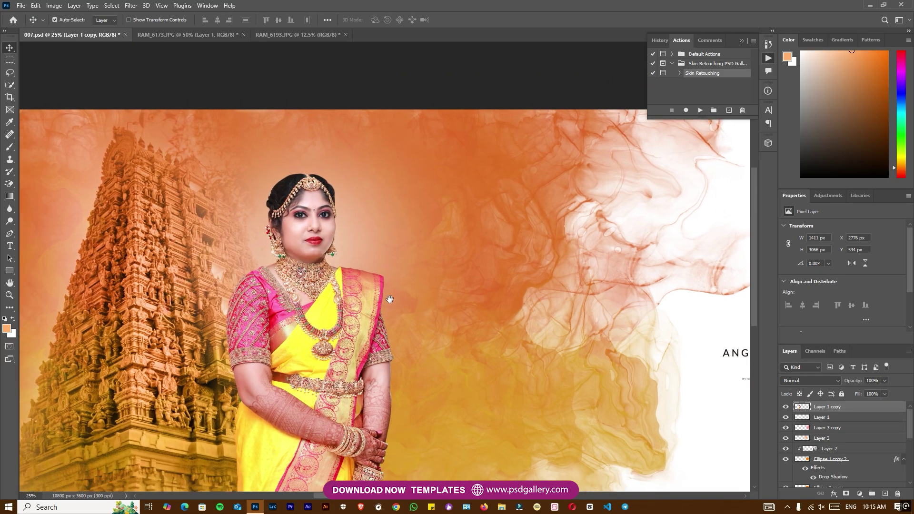
pyautogui.scroll(-2, 382, 301)
pyautogui.hotkey('ctrl', '+')
pyautogui.rightClick(424, 249)
pyautogui.click(425, 249)
pyautogui.press('o')
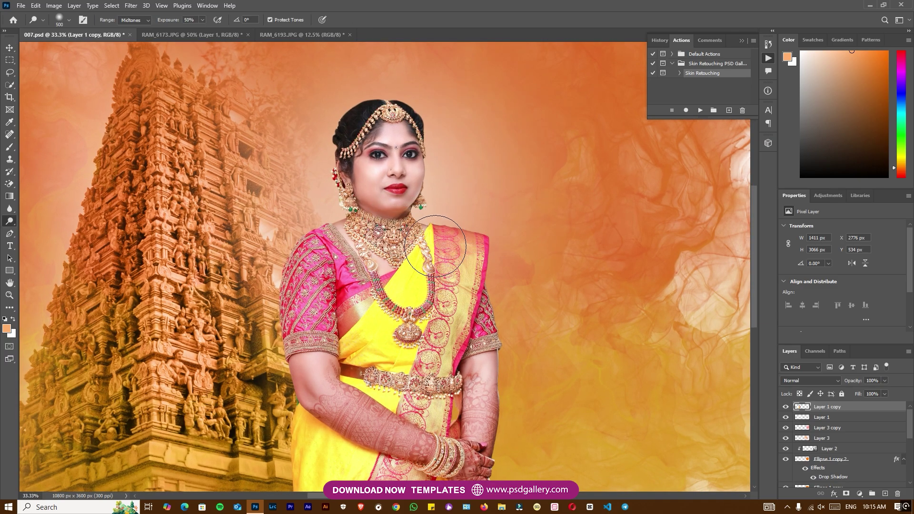
# - Examine the cut-out bride's brightness up close and against the temple background and the whole spread
pyautogui.hotkey('ctrl', '-')
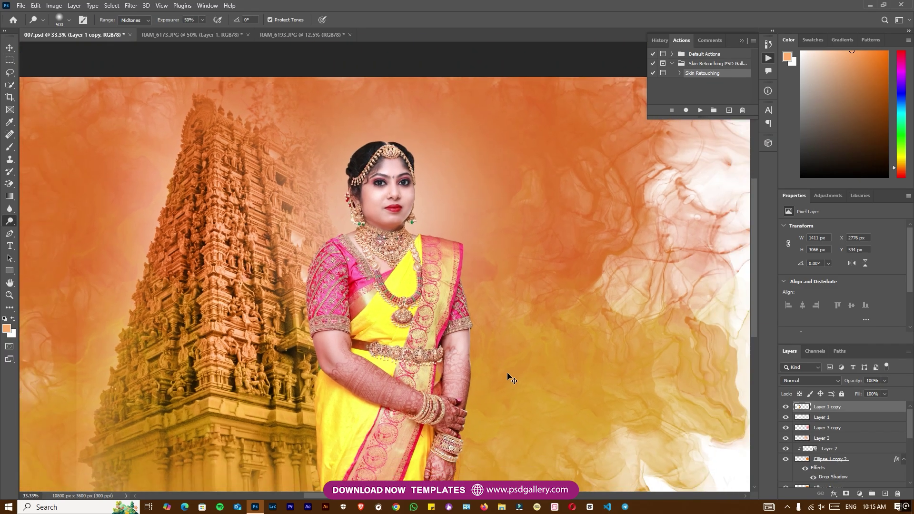
pyautogui.hotkey('ctrl', '-')
pyautogui.hotkey('ctrl', '-')
pyautogui.moveTo(462, 361); pyautogui.dragTo(401, 329)
pyautogui.hotkey('ctrl', '-')
pyautogui.hotkey('ctrl', '+')
pyautogui.hotkey('ctrl', '+')
pyautogui.hotkey('ctrl', '+')
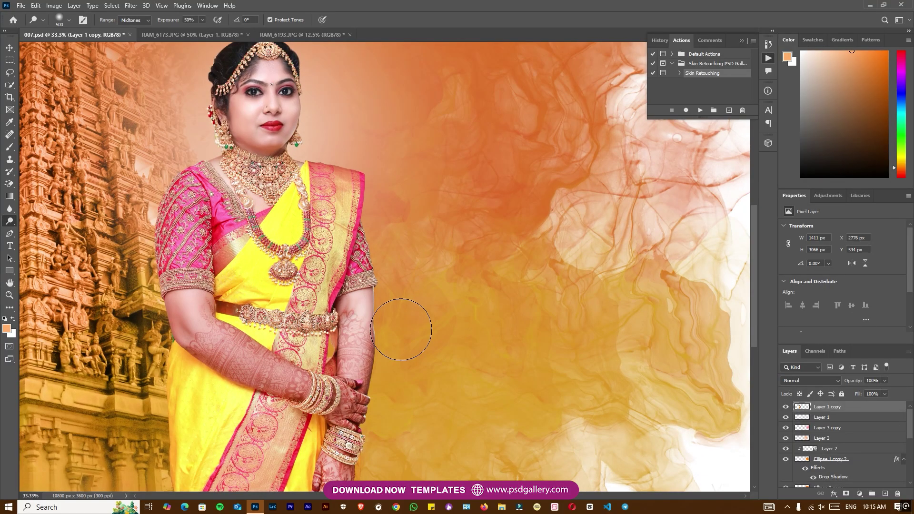
pyautogui.scroll(-2, 401, 329)
pyautogui.scroll(2, 424, 336)
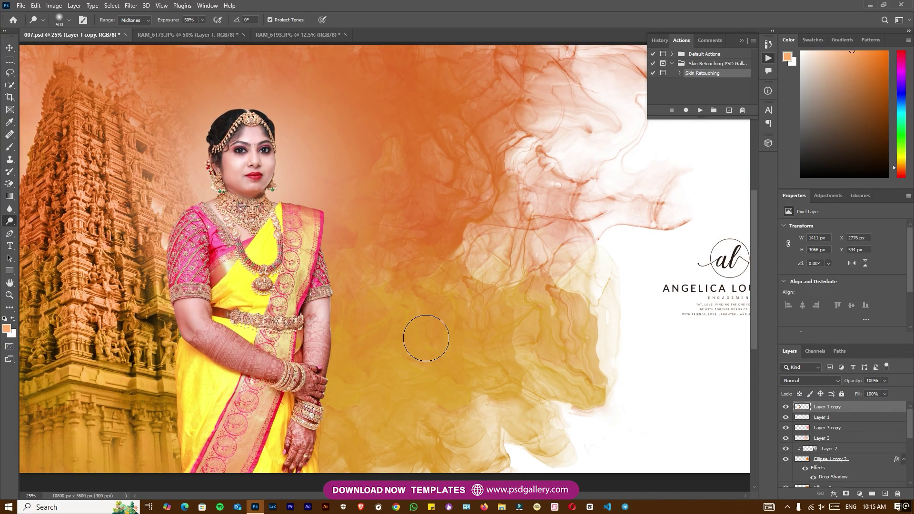
pyautogui.scroll(1, 426, 338)
pyautogui.moveTo(332, 245); pyautogui.dragTo(391, 257)
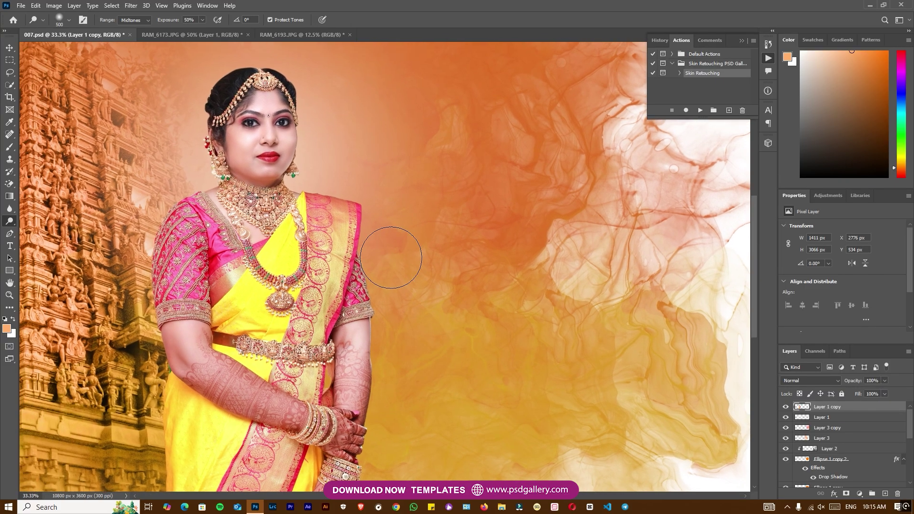